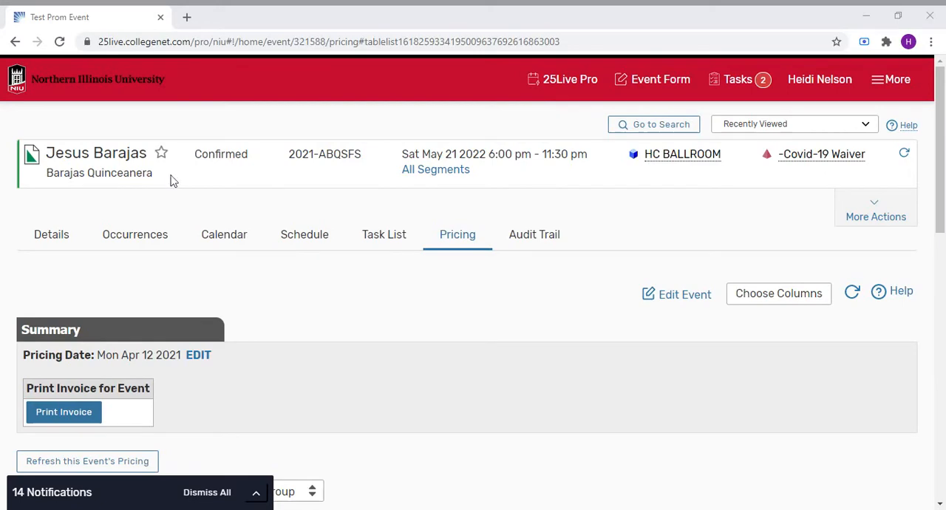
- Open the event form for editing and choose the Room Reservation segment
{"action": "left_click", "coordinate": [62, 238]}
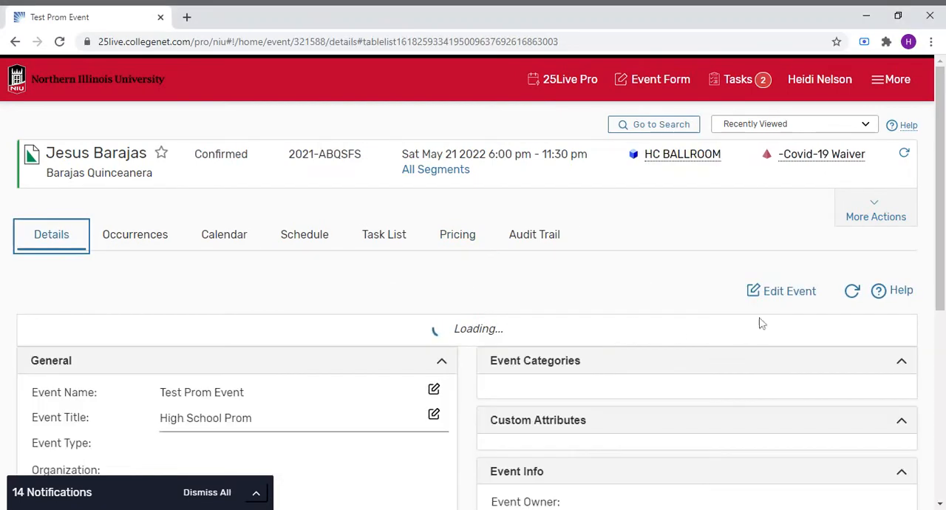
{"action": "left_click", "coordinate": [773, 295]}
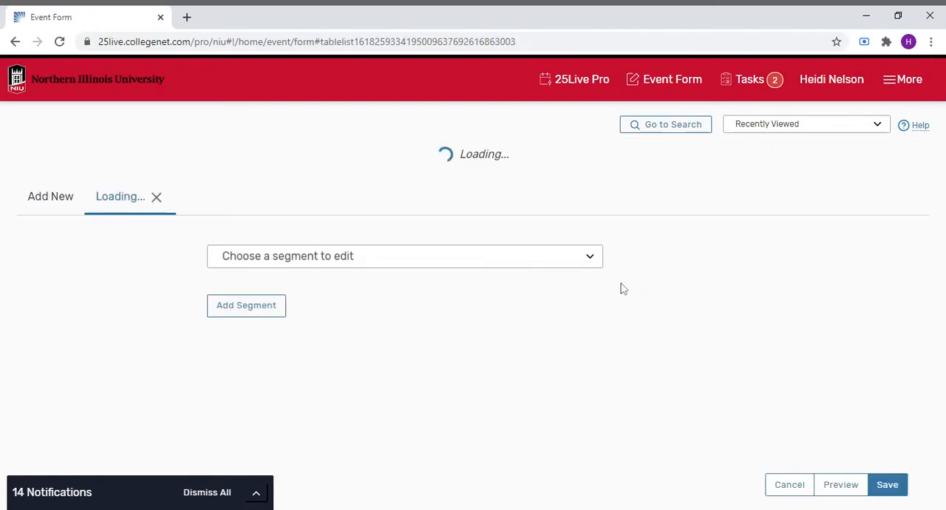
{"action": "left_click", "coordinate": [590, 216]}
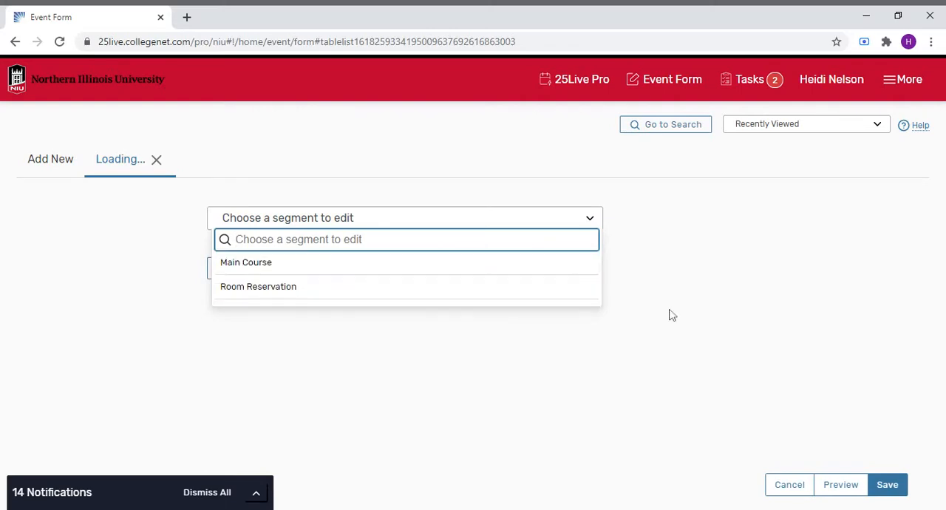
{"action": "left_click", "coordinate": [467, 289]}
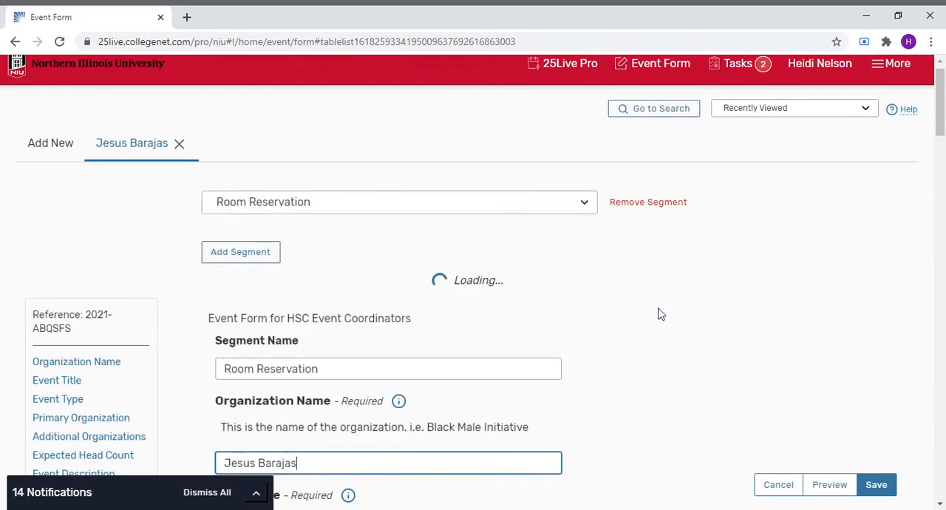
- Scroll through the Room Reservation segment's fields and try to save the form
{"action": "scroll", "coordinate": [660, 308], "scroll_direction": "down", "scroll_amount": 8}
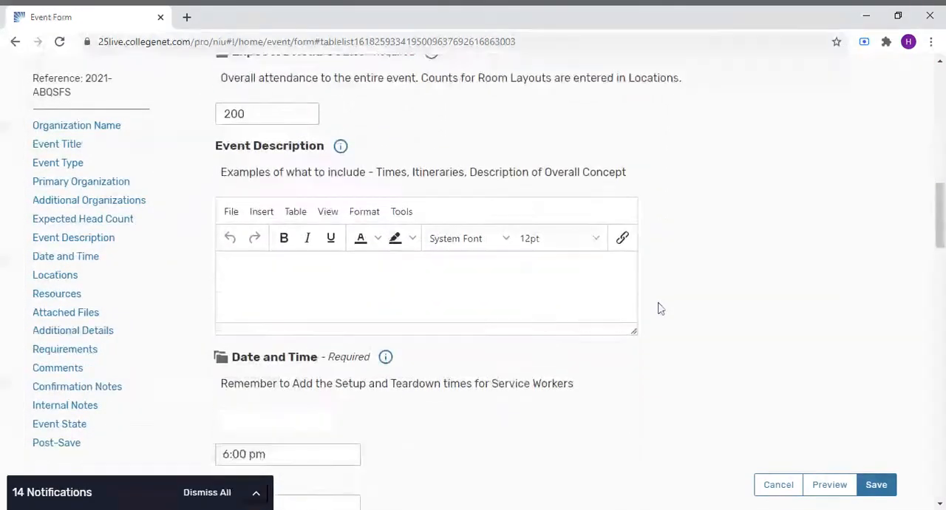
{"action": "scroll", "coordinate": [660, 307], "scroll_direction": "up", "scroll_amount": 6}
{"action": "scroll", "coordinate": [661, 307], "scroll_direction": "down", "scroll_amount": 11}
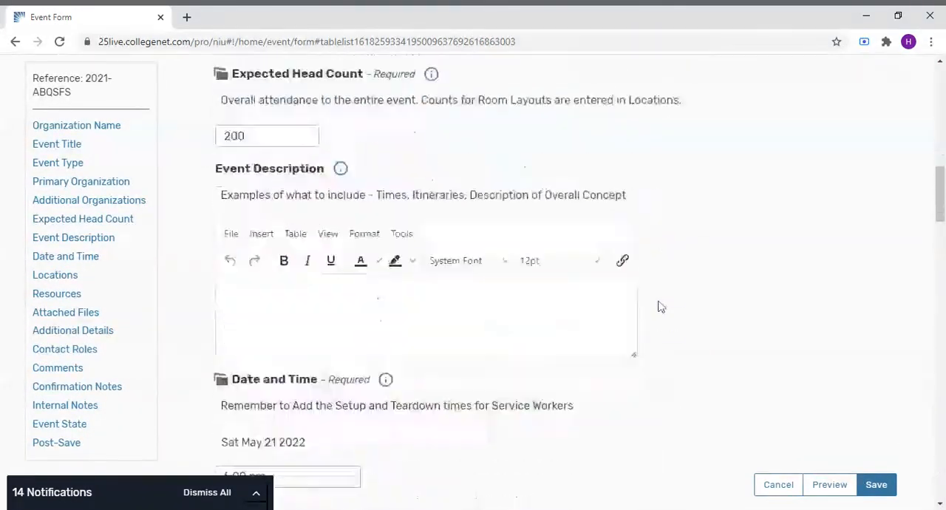
{"action": "scroll", "coordinate": [662, 307], "scroll_direction": "down", "scroll_amount": 7}
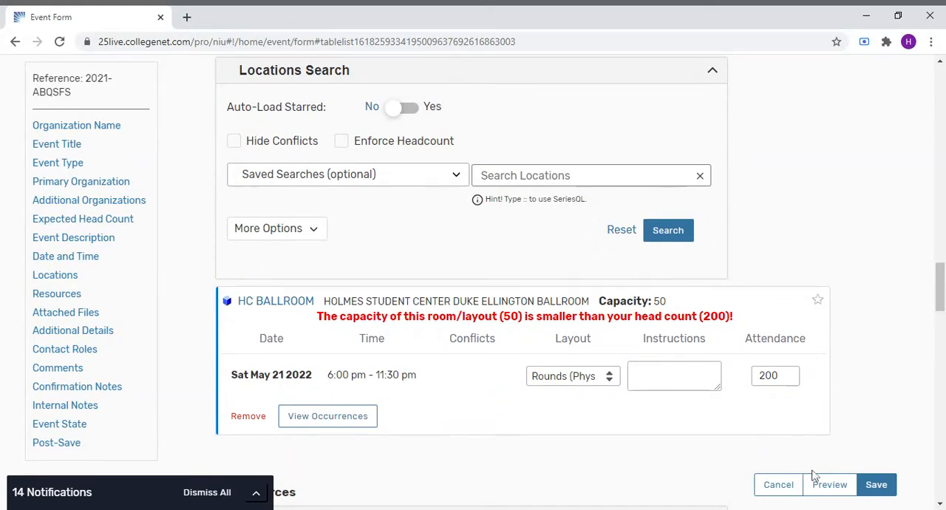
{"action": "left_click", "coordinate": [876, 484]}
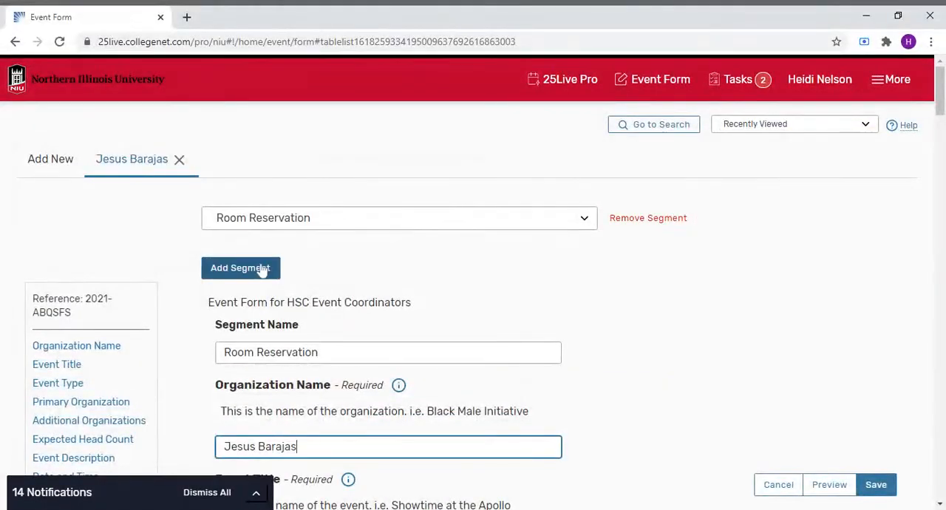
- Add a new segment and name it Appetizers
{"action": "left_click", "coordinate": [263, 267]}
{"action": "left_click", "coordinate": [540, 133]}
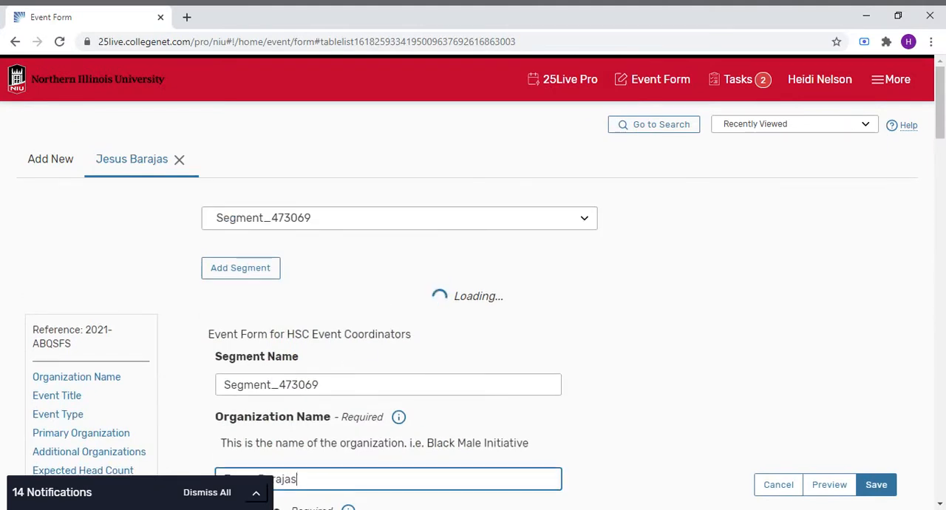
{"action": "left_click_drag", "start_coordinate": [341, 384], "coordinate": [198, 338]}
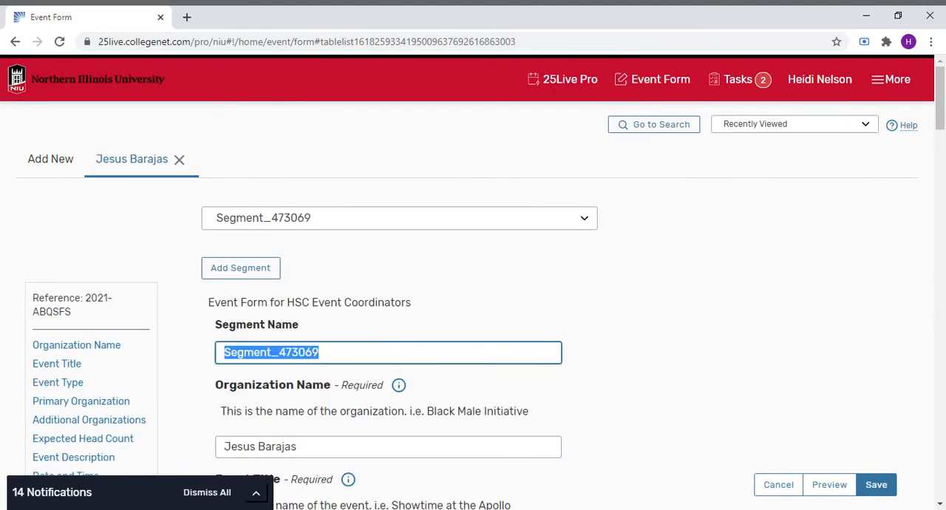
{"action": "type", "text": "Appetizers"}
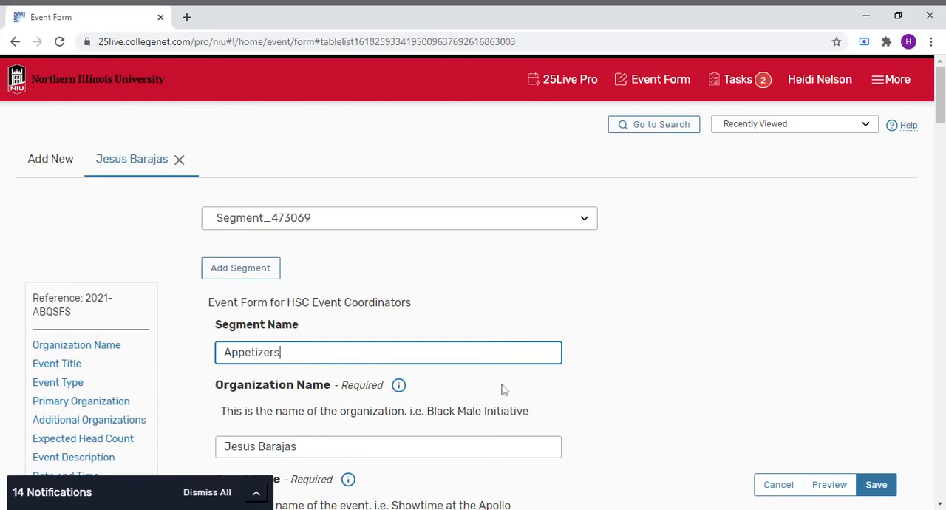
{"action": "scroll", "coordinate": [602, 392], "scroll_direction": "down", "scroll_amount": 10}
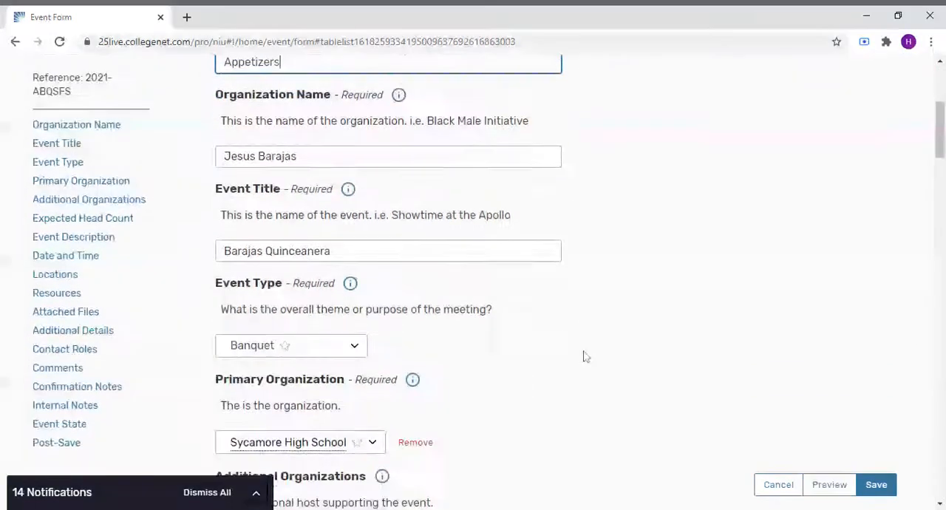
- Set the Appetizers segment's time from 6:00 pm to 7:00 pm
{"action": "left_click", "coordinate": [266, 260]}
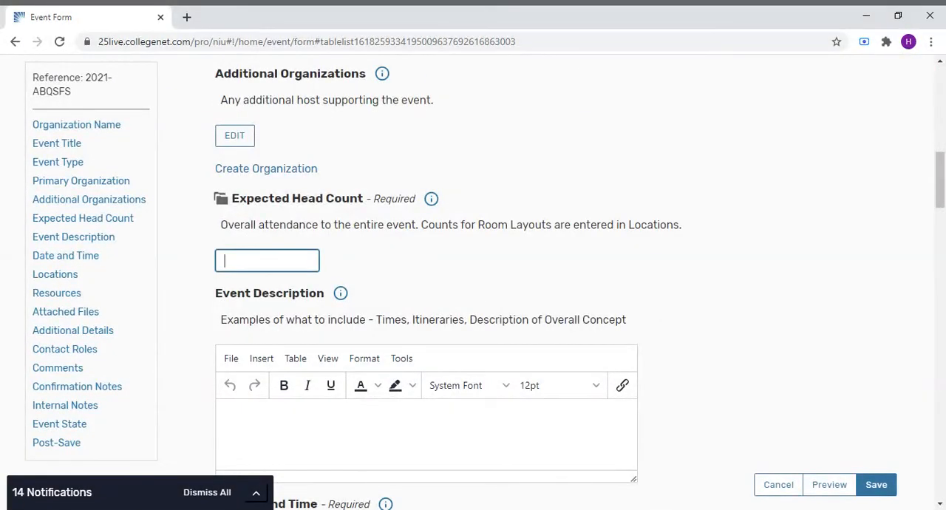
{"action": "scroll", "coordinate": [313, 258], "scroll_direction": "down", "scroll_amount": 6}
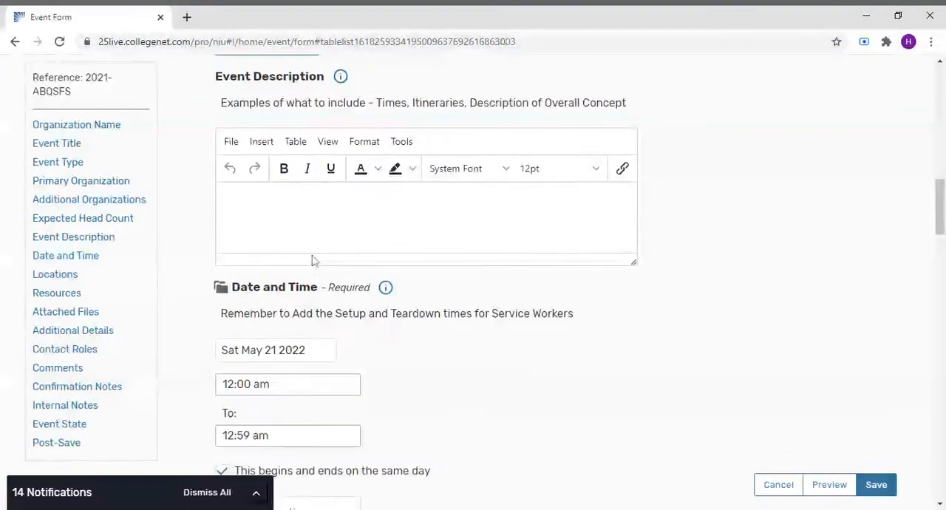
{"action": "left_click", "coordinate": [241, 186]}
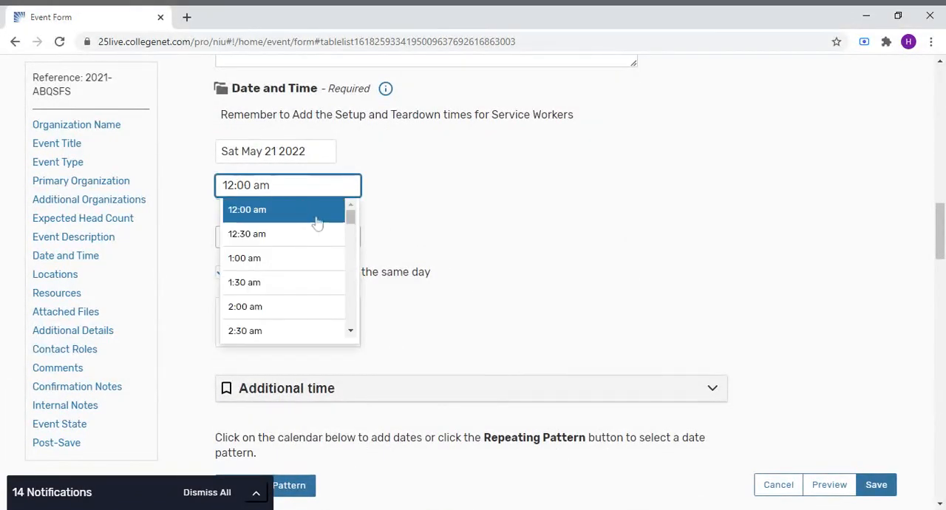
{"action": "scroll", "coordinate": [353, 315], "scroll_direction": "down", "scroll_amount": 3}
{"action": "scroll", "coordinate": [352, 314], "scroll_direction": "down", "scroll_amount": 2}
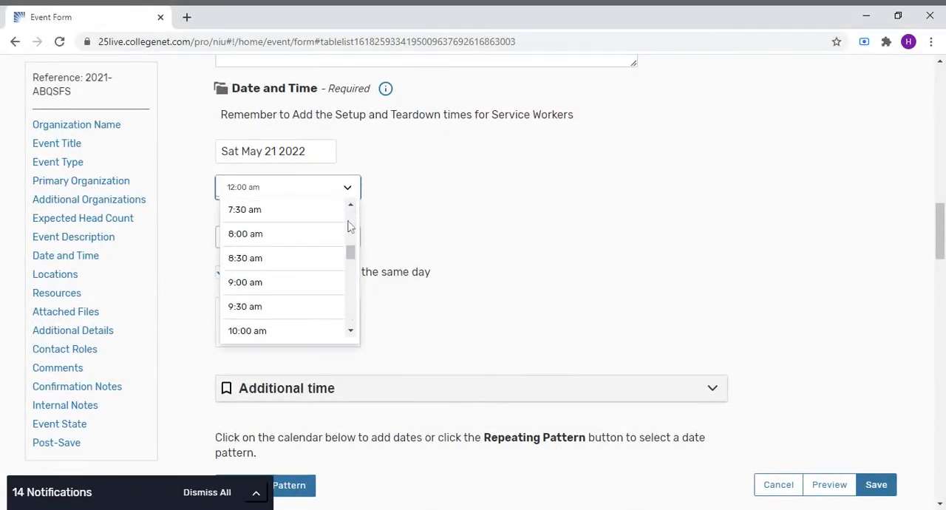
{"action": "scroll", "coordinate": [350, 219], "scroll_direction": "up", "scroll_amount": 1}
{"action": "scroll", "coordinate": [351, 245], "scroll_direction": "down", "scroll_amount": 5}
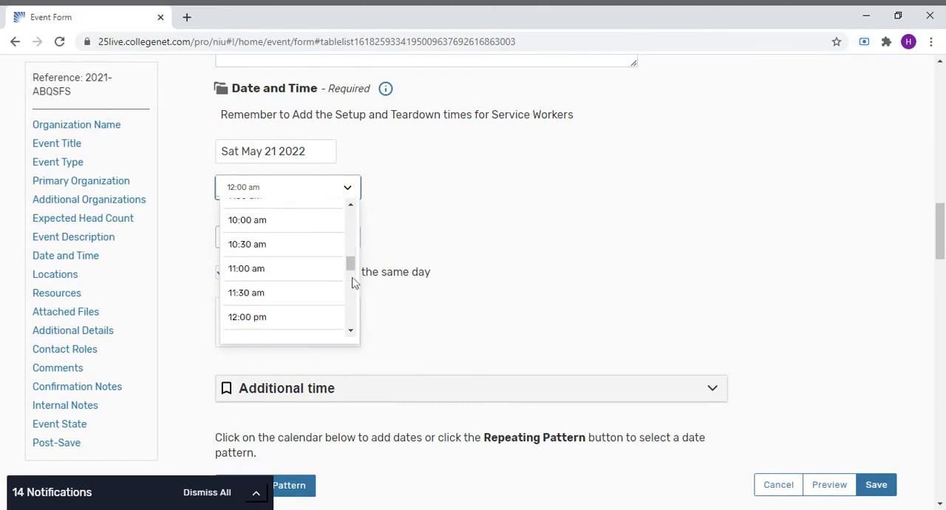
{"action": "scroll", "coordinate": [353, 303], "scroll_direction": "down", "scroll_amount": 2}
{"action": "left_click", "coordinate": [351, 331]}
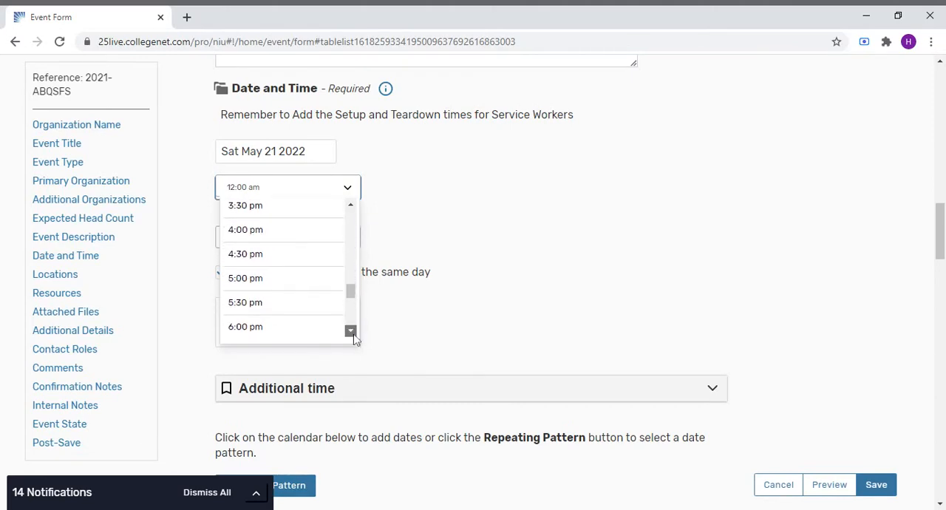
{"action": "left_click", "coordinate": [351, 331]}
{"action": "left_click", "coordinate": [297, 309]}
{"action": "left_click", "coordinate": [287, 238]}
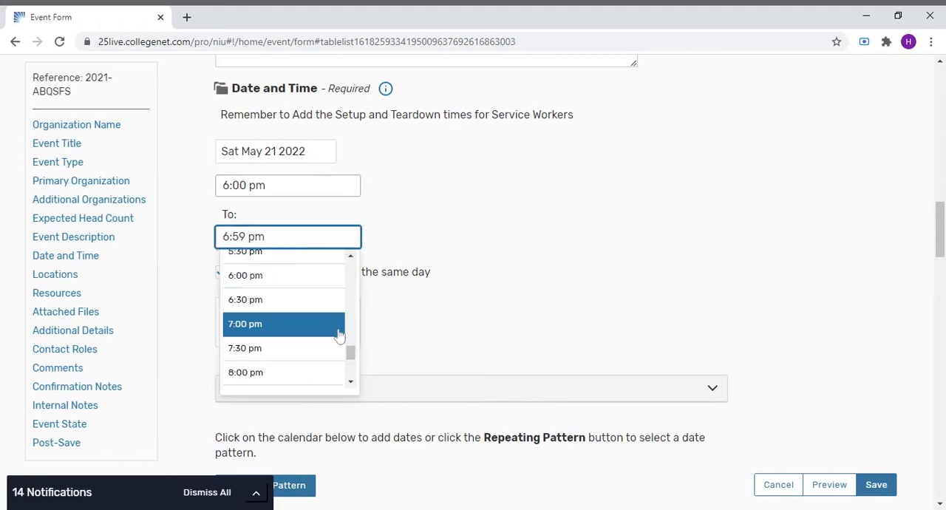
{"action": "left_click", "coordinate": [284, 329]}
- Search locations for Ballroom and reserve HC BALLROOM for the segment
{"action": "scroll", "coordinate": [562, 340], "scroll_direction": "down", "scroll_amount": 6}
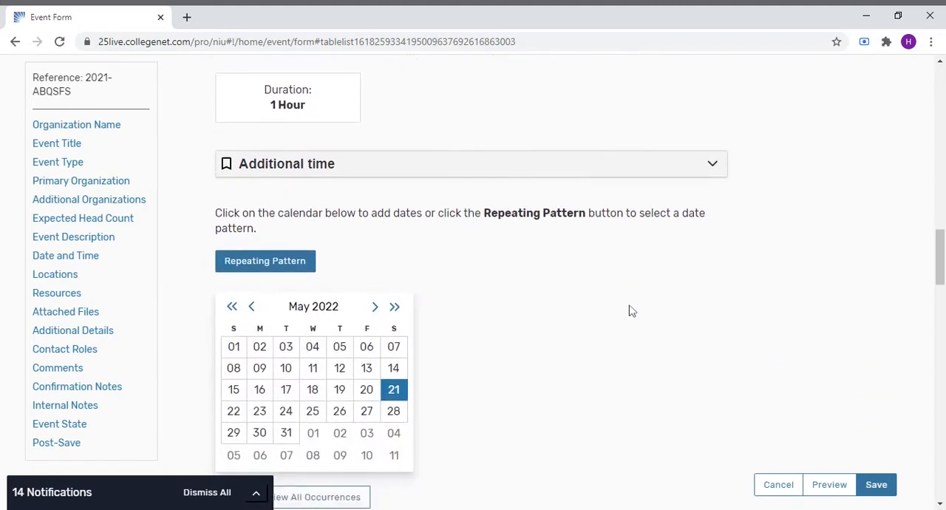
{"action": "scroll", "coordinate": [629, 308], "scroll_direction": "down", "scroll_amount": 3}
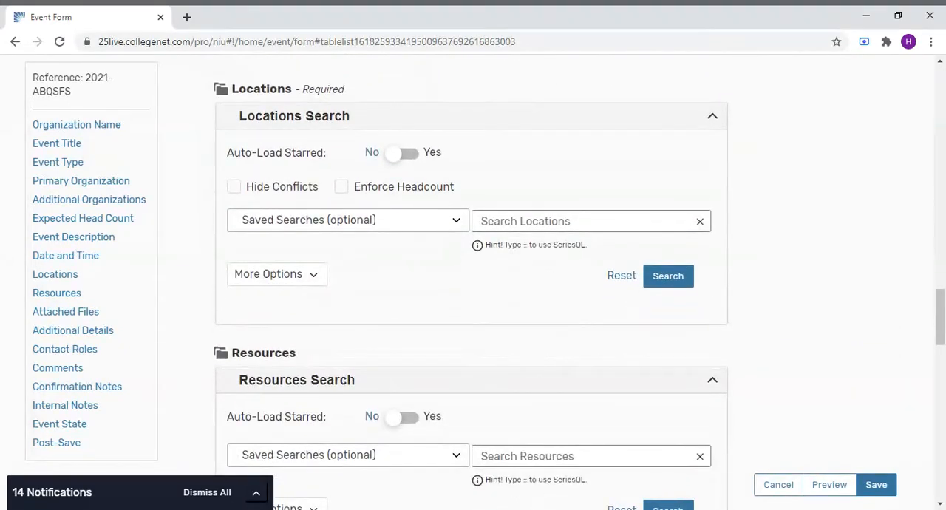
{"action": "left_click", "coordinate": [571, 221]}
{"action": "type", "text": "Ballroom"}
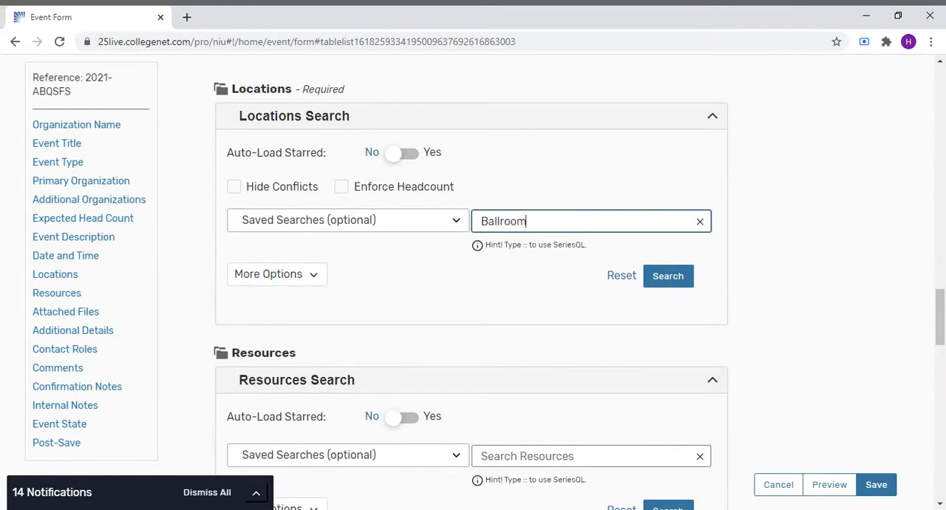
{"action": "left_click", "coordinate": [680, 279]}
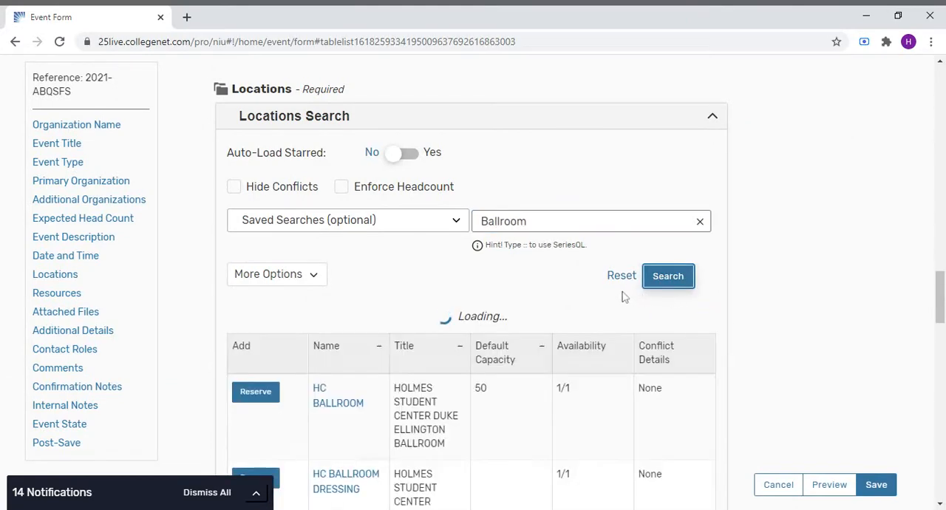
{"action": "left_click", "coordinate": [248, 359]}
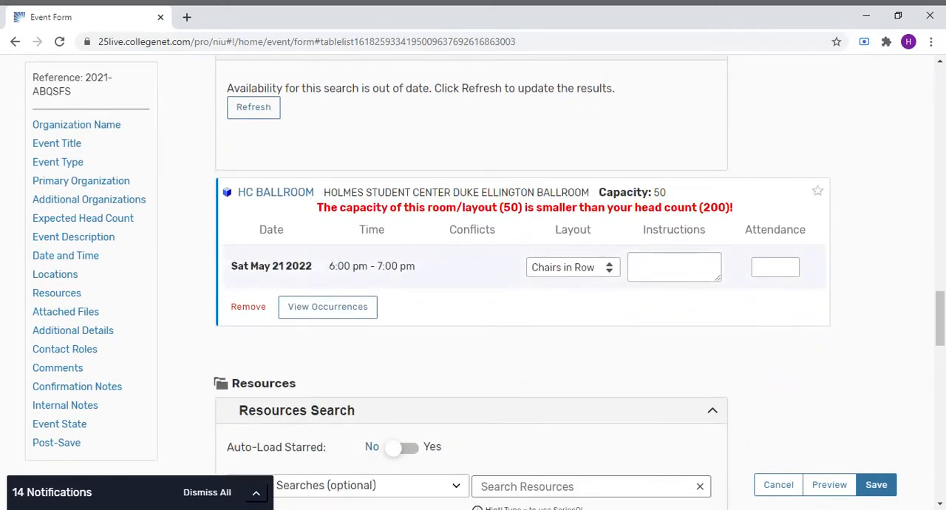
- Set the ballroom's layout to Rounds (Phys and its attendance to 200
{"action": "left_click", "coordinate": [604, 287]}
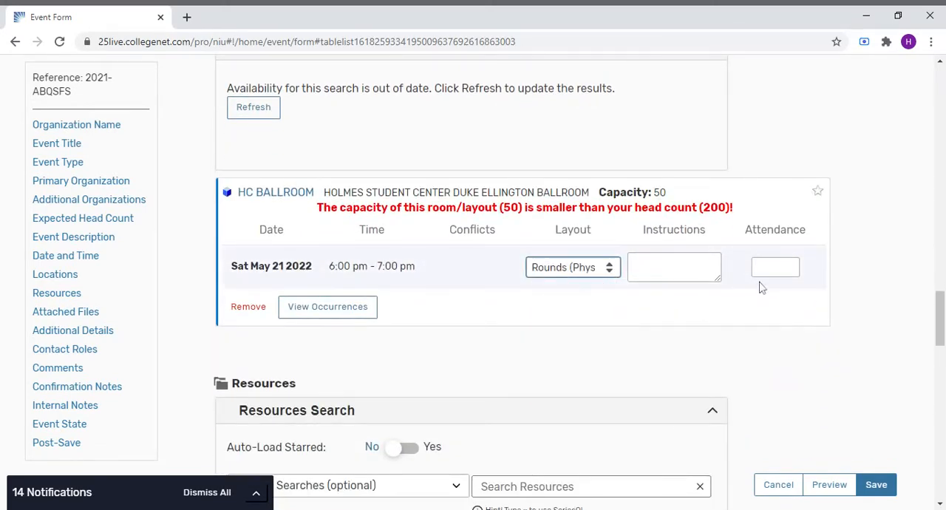
{"action": "left_click", "coordinate": [766, 270]}
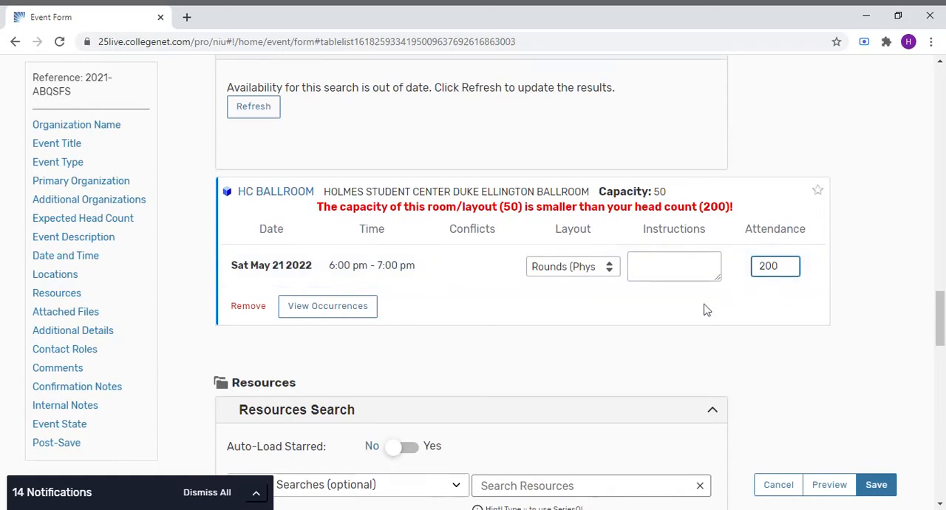
- Load the Quinceanera Menu saved search in the resources section
{"action": "scroll", "coordinate": [702, 310], "scroll_direction": "down", "scroll_amount": 3}
{"action": "scroll", "coordinate": [414, 247], "scroll_direction": "down", "scroll_amount": 1}
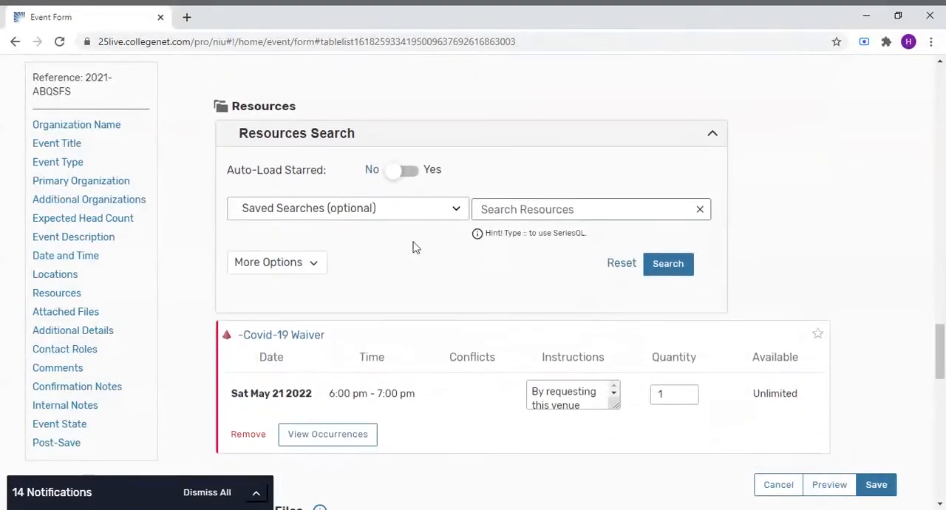
{"action": "left_click", "coordinate": [334, 210]}
{"action": "type", "text": "quin"}
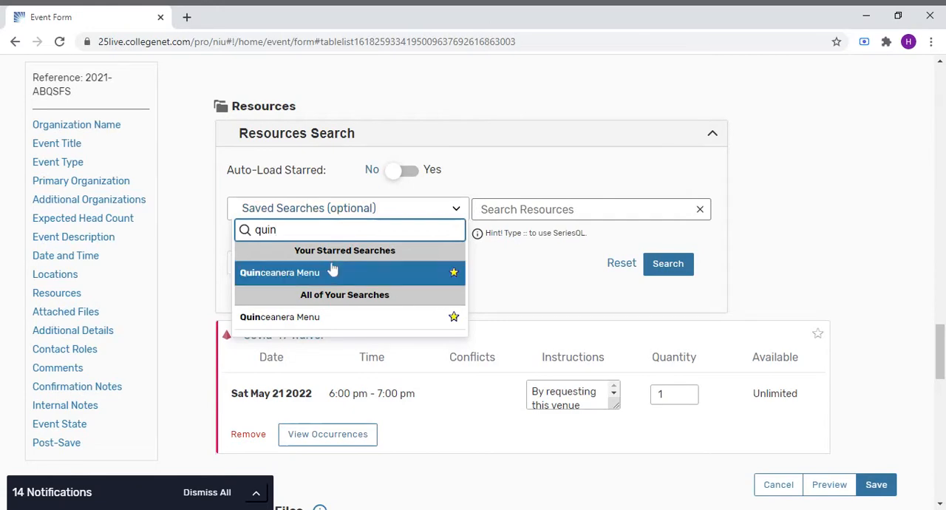
{"action": "left_click", "coordinate": [333, 274]}
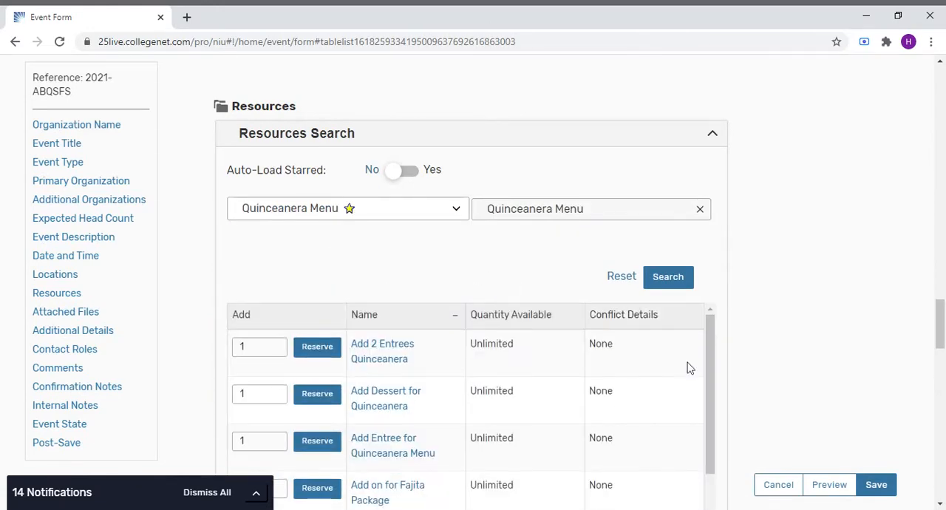
- Reserve Appetizer Add on 3 selections with a quantity of 200
{"action": "scroll", "coordinate": [686, 359], "scroll_direction": "down", "scroll_amount": 2}
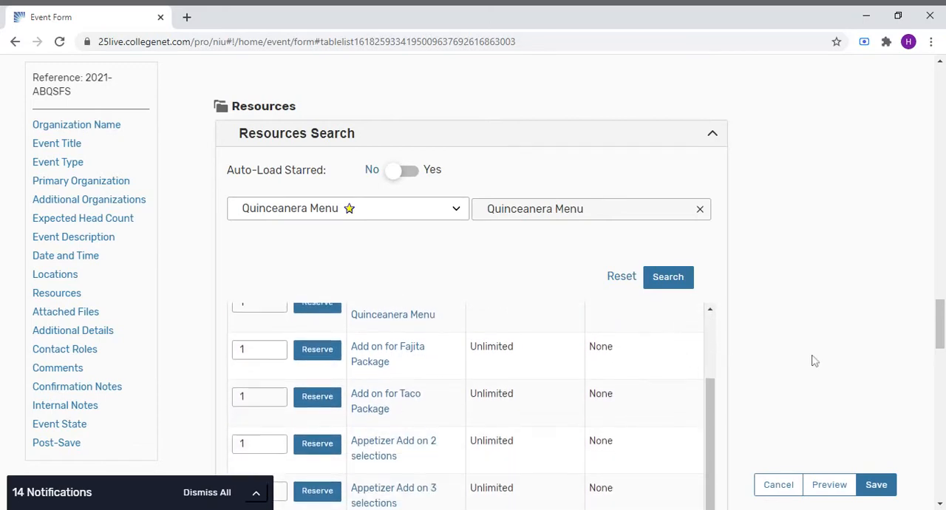
{"action": "scroll", "coordinate": [825, 342], "scroll_direction": "down", "scroll_amount": 2}
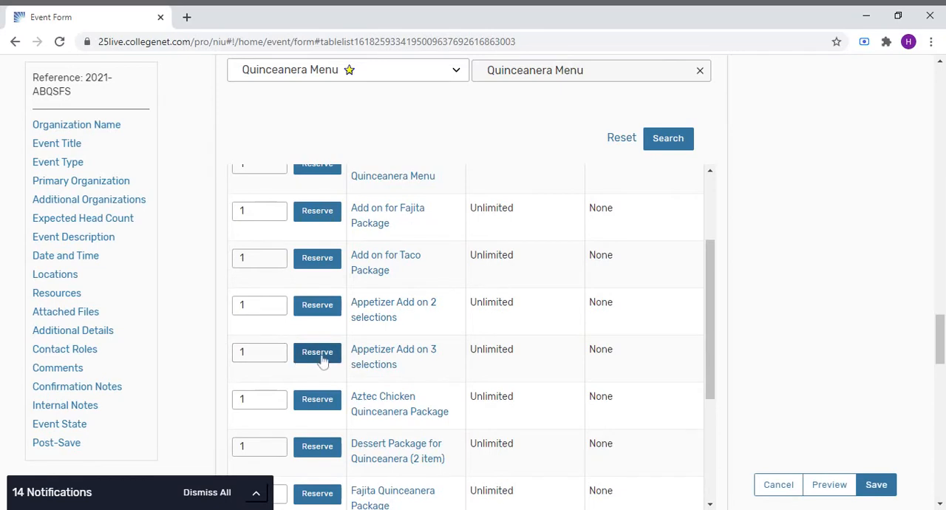
{"action": "left_click", "coordinate": [279, 353]}
{"action": "type", "text": "2"}
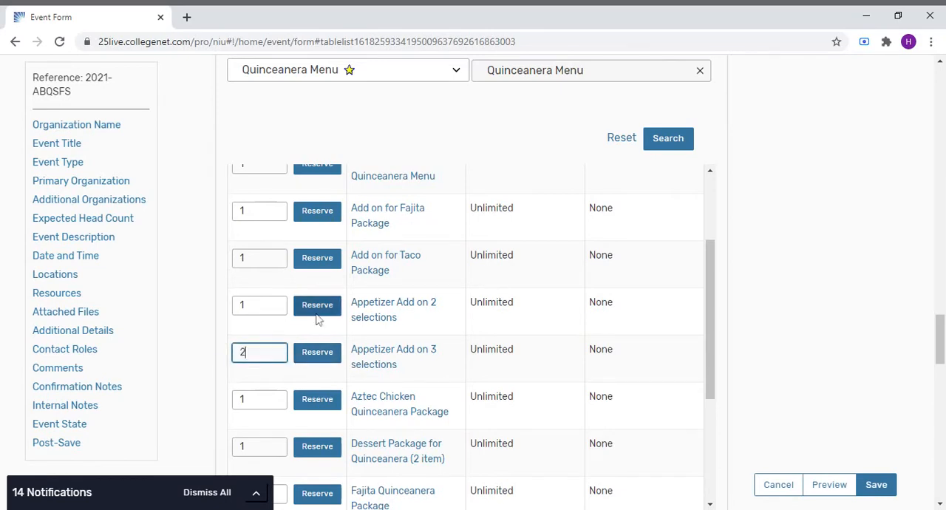
{"action": "type", "text": "00"}
{"action": "left_click", "coordinate": [326, 353]}
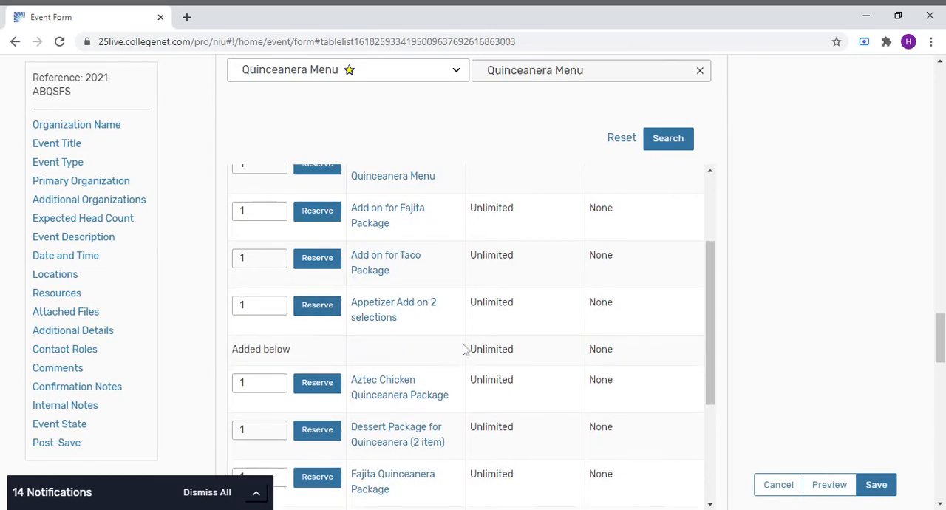
{"action": "scroll", "coordinate": [559, 351], "scroll_direction": "down", "scroll_amount": 10}
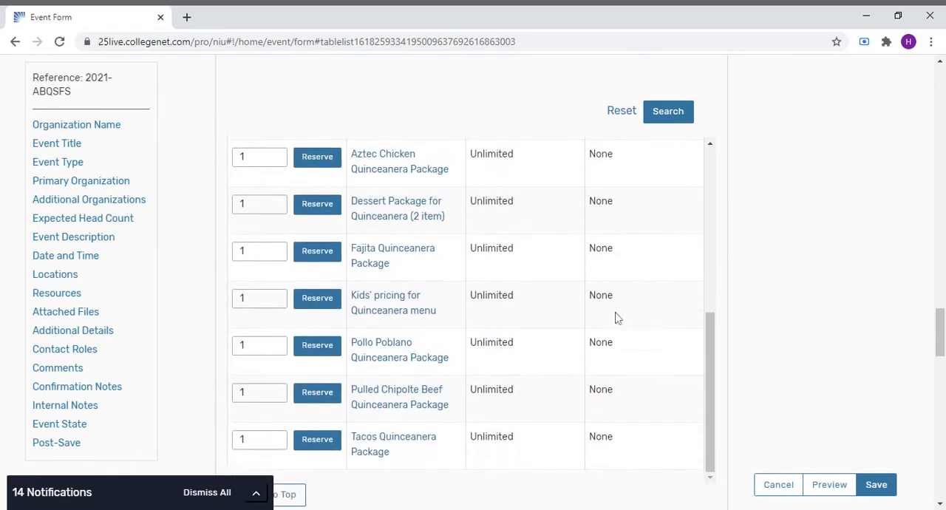
{"action": "scroll", "coordinate": [732, 296], "scroll_direction": "down", "scroll_amount": 3}
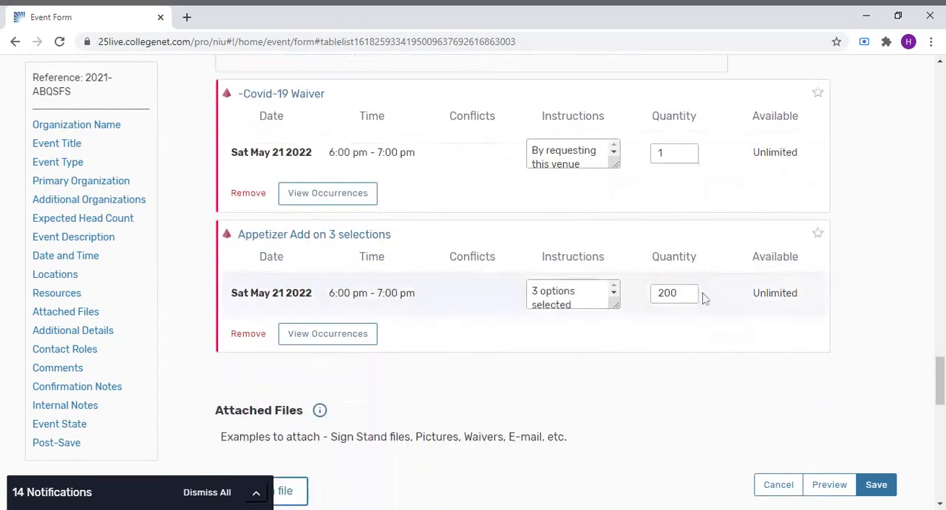
- Enlarge the appetizer's instructions box and delete the Chicken or beef empanadas option from the instructions
{"action": "left_click_drag", "start_coordinate": [618, 307], "coordinate": [622, 415]}
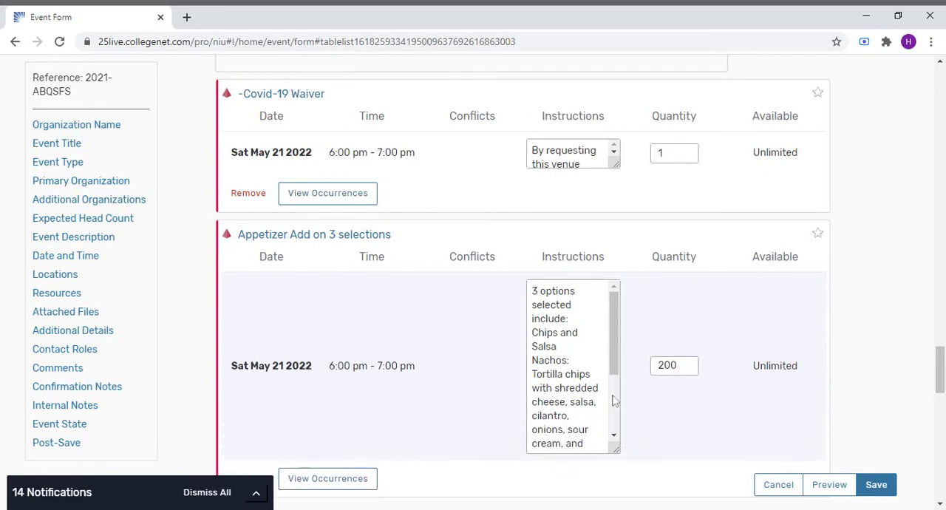
{"action": "scroll", "coordinate": [621, 369], "scroll_direction": "down", "scroll_amount": 1}
{"action": "left_click_drag", "start_coordinate": [620, 377], "coordinate": [651, 448]}
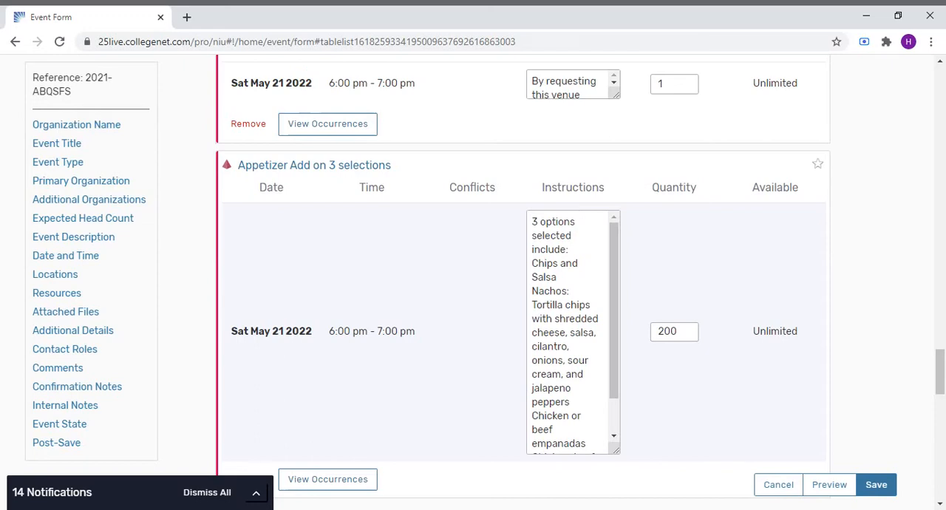
{"action": "scroll", "coordinate": [617, 372], "scroll_direction": "down", "scroll_amount": 1}
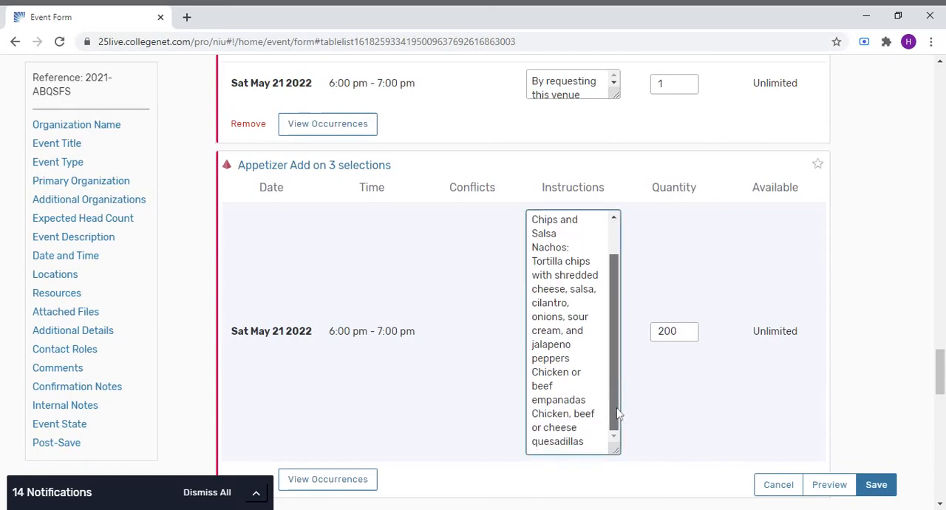
{"action": "left_click_drag", "start_coordinate": [532, 371], "coordinate": [586, 400]}
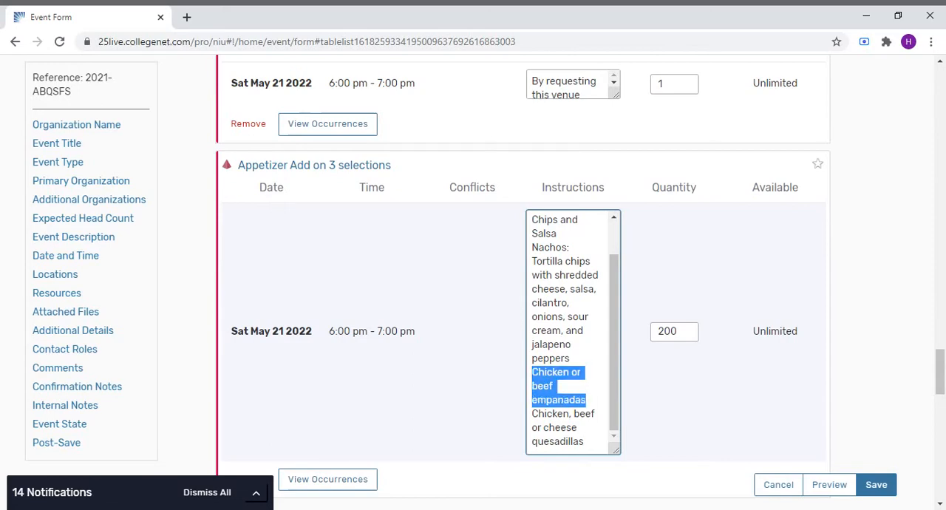
{"action": "key", "text": "BackSpace"}
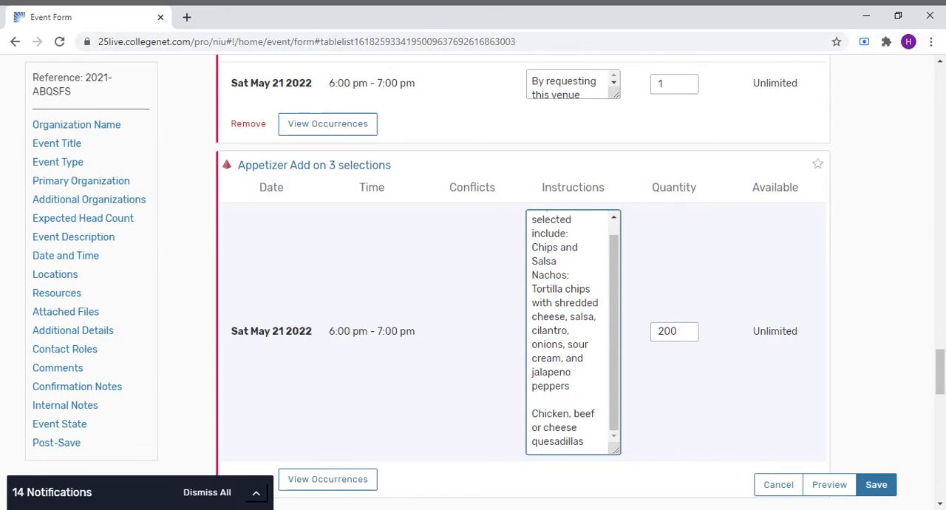
- Edit the remaining quesadillas line of the instructions to read Beef quesadillas
{"action": "left_click_drag", "start_coordinate": [532, 413], "coordinate": [569, 413]}
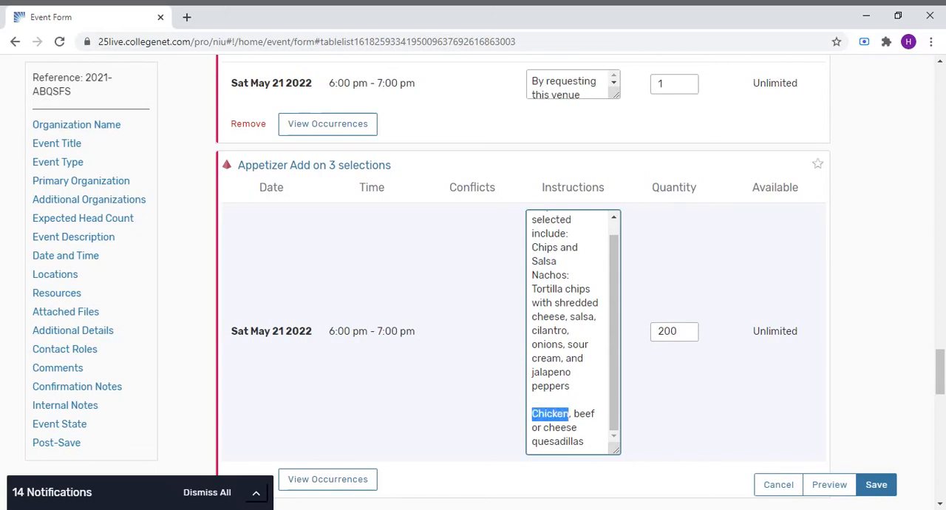
{"action": "key", "text": "BackSpace"}
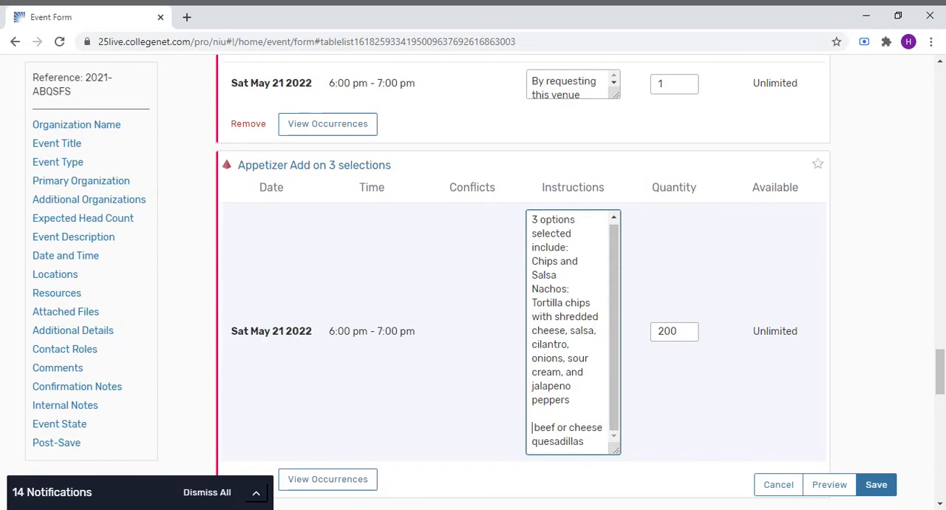
{"action": "left_click_drag", "start_coordinate": [557, 428], "coordinate": [603, 427]}
{"action": "key", "text": "BackSpace"}
{"action": "type", "text": "B"}
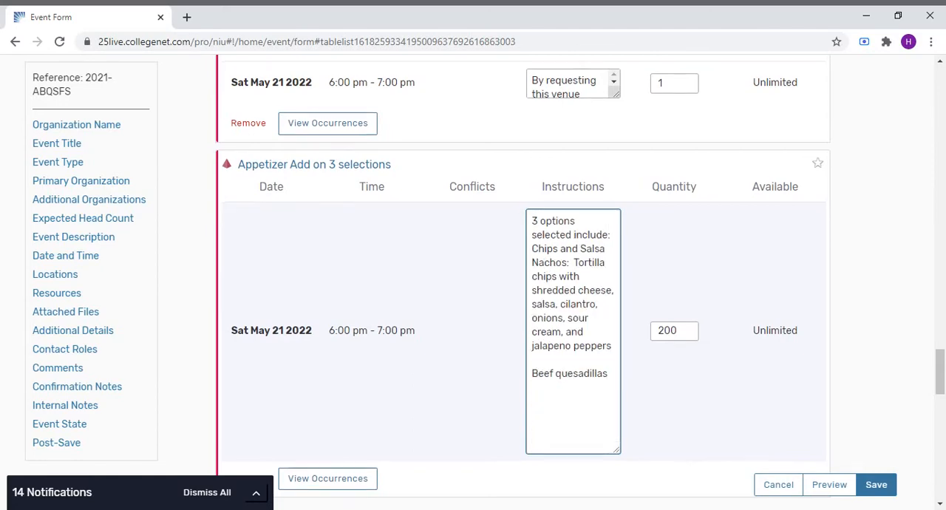
- Choose to continue editing the event after saving, and save the event
{"action": "scroll", "coordinate": [581, 369], "scroll_direction": "down", "scroll_amount": 4}
{"action": "scroll", "coordinate": [580, 371], "scroll_direction": "down", "scroll_amount": 5}
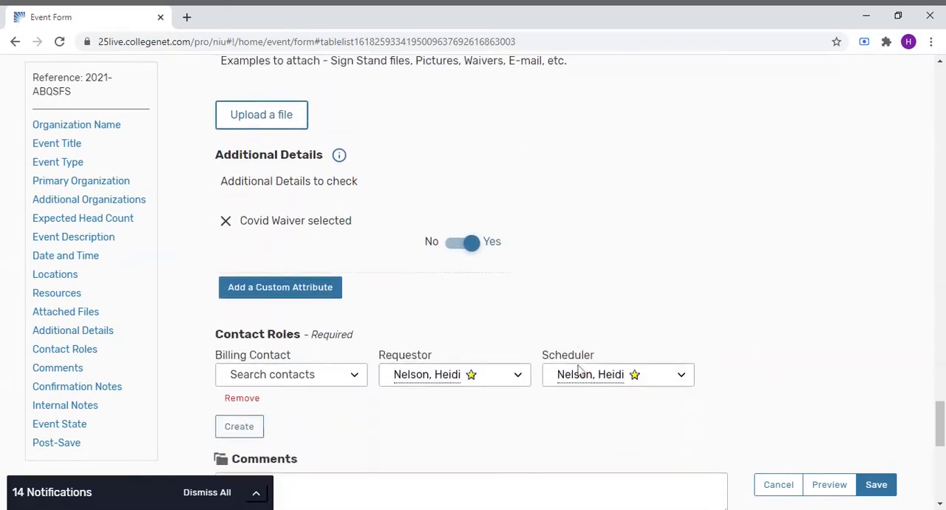
{"action": "scroll", "coordinate": [580, 370], "scroll_direction": "down", "scroll_amount": 4}
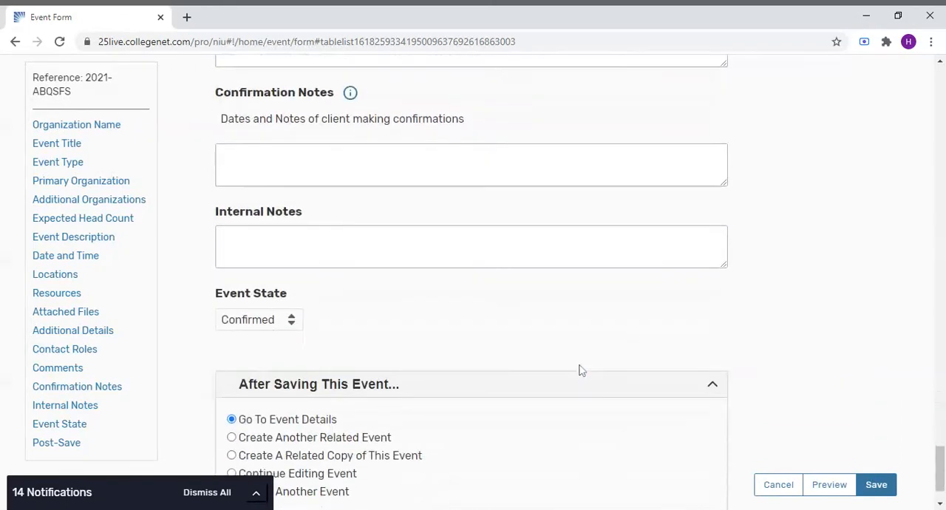
{"action": "left_click", "coordinate": [231, 407]}
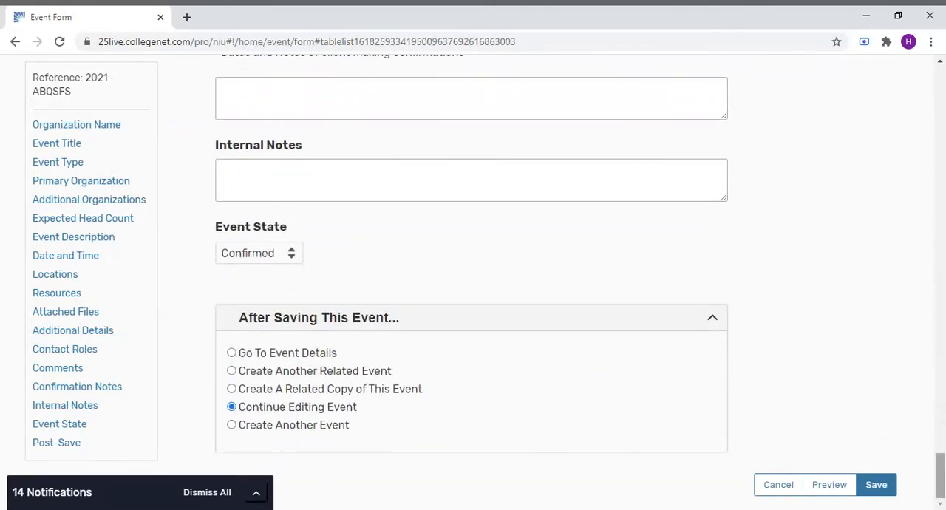
{"action": "left_click", "coordinate": [883, 490]}
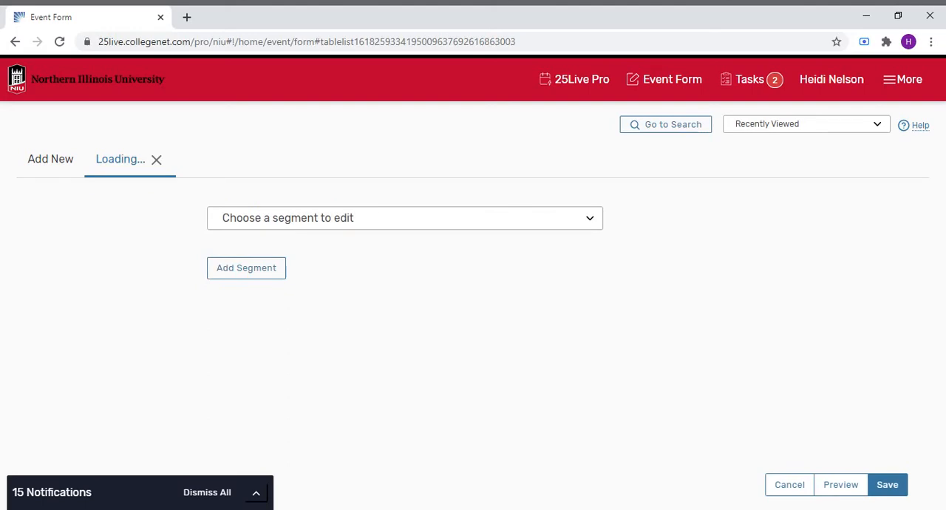
- Open the Main Course segment of the event for editing
{"action": "left_click", "coordinate": [589, 219]}
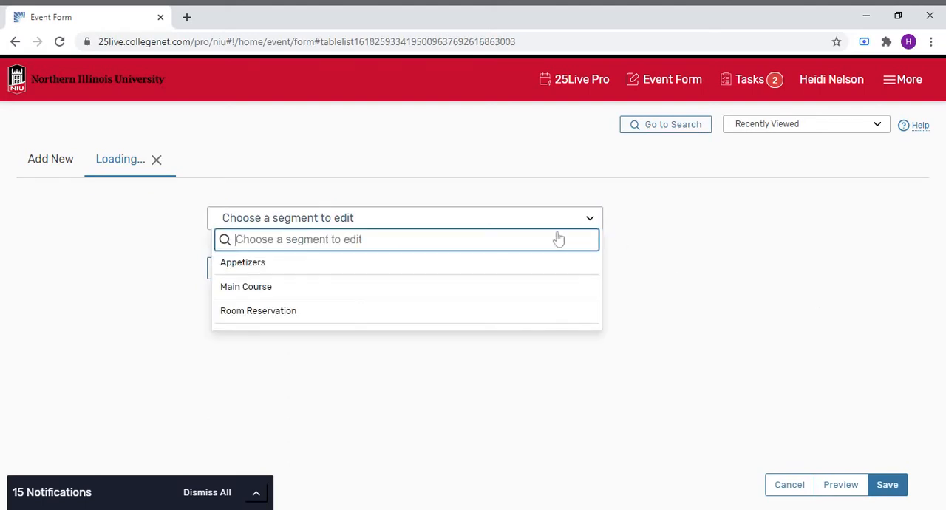
{"action": "left_click", "coordinate": [465, 285]}
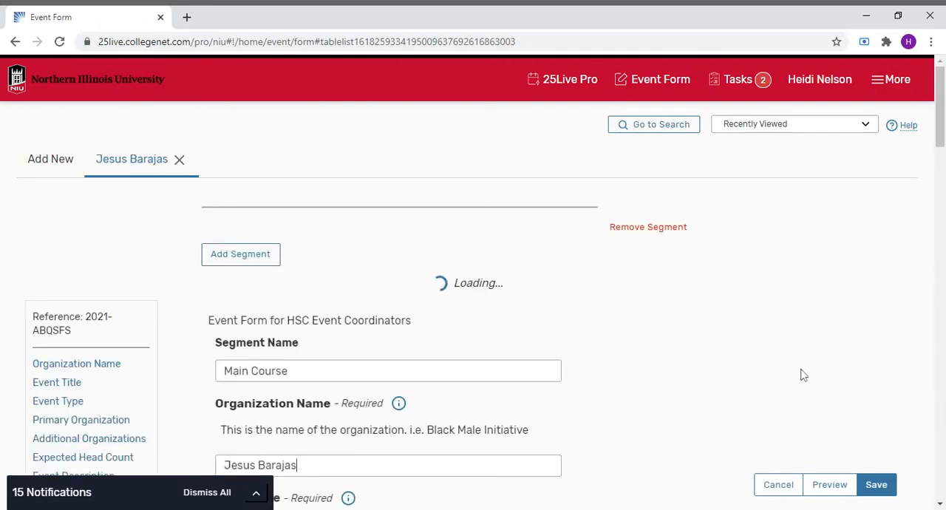
{"action": "scroll", "coordinate": [803, 375], "scroll_direction": "down", "scroll_amount": 7}
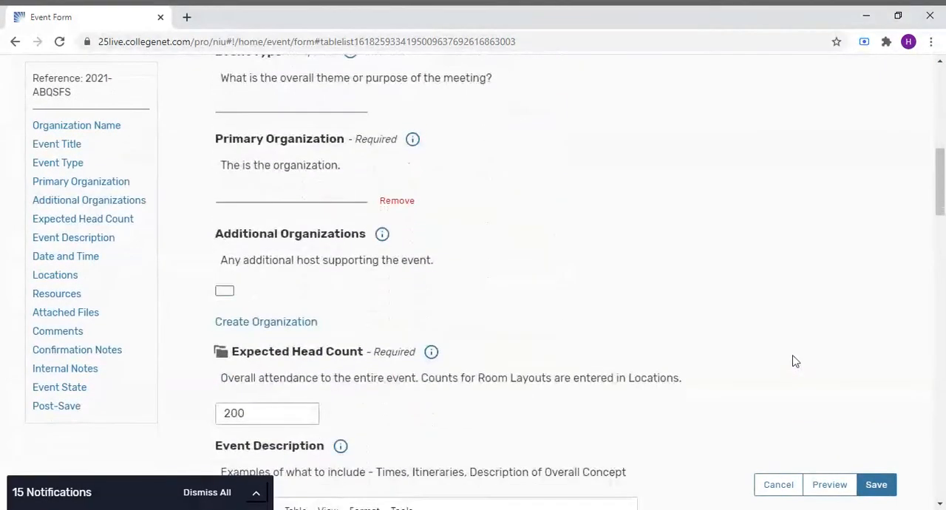
{"action": "scroll", "coordinate": [795, 361], "scroll_direction": "down", "scroll_amount": 7}
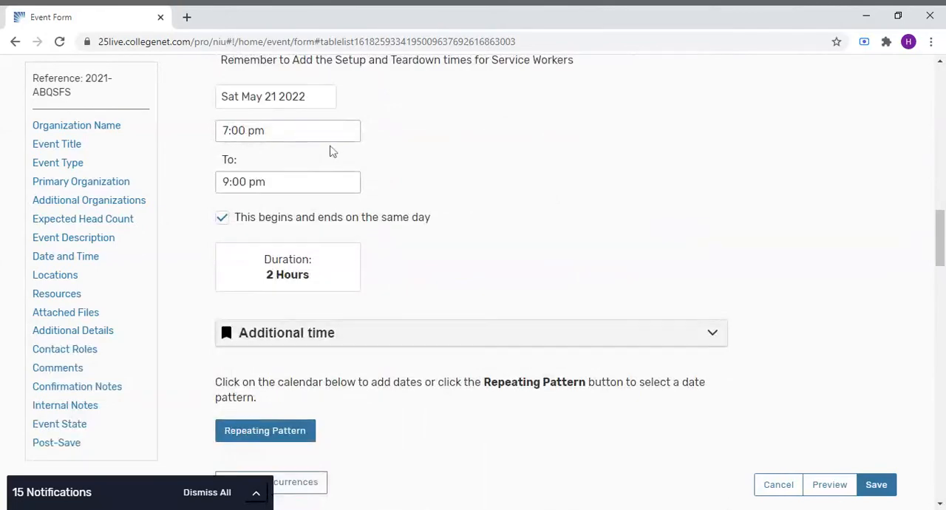
{"action": "scroll", "coordinate": [724, 273], "scroll_direction": "down", "scroll_amount": 3}
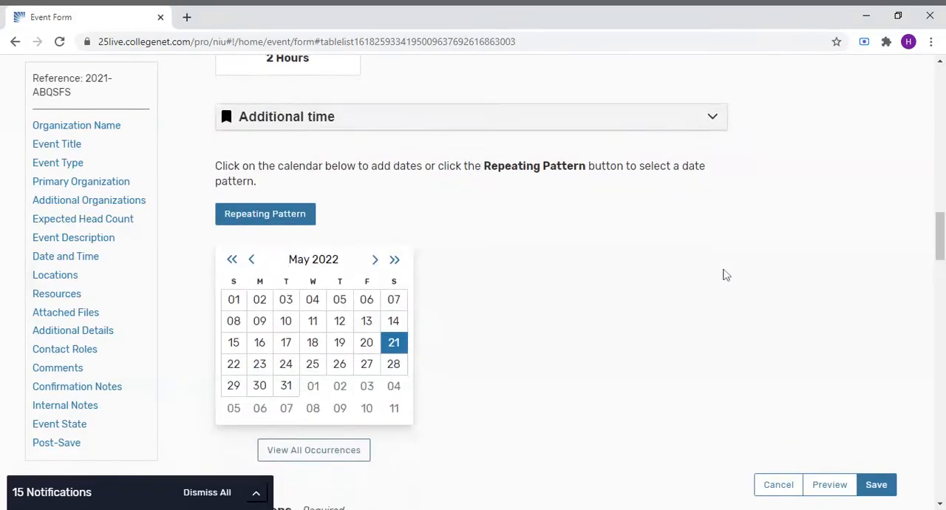
{"action": "scroll", "coordinate": [725, 275], "scroll_direction": "down", "scroll_amount": 9}
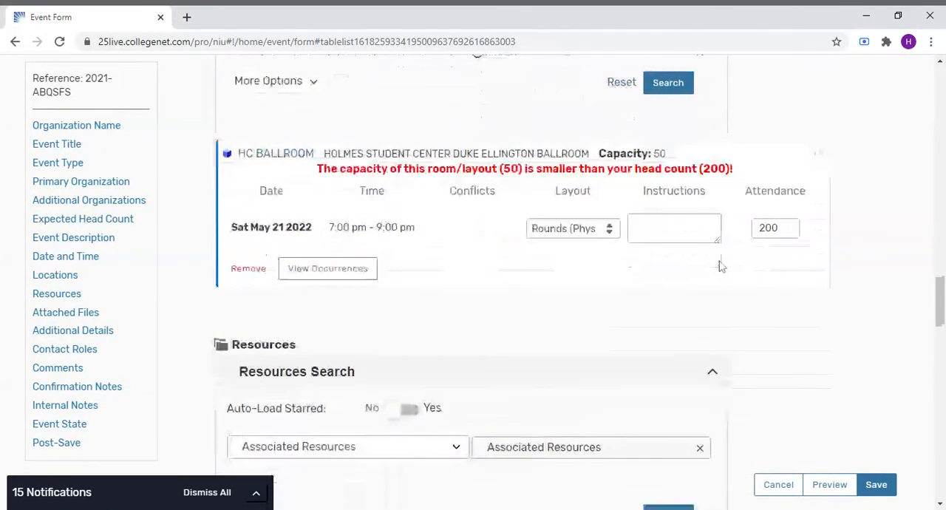
{"action": "scroll", "coordinate": [721, 267], "scroll_direction": "down", "scroll_amount": 5}
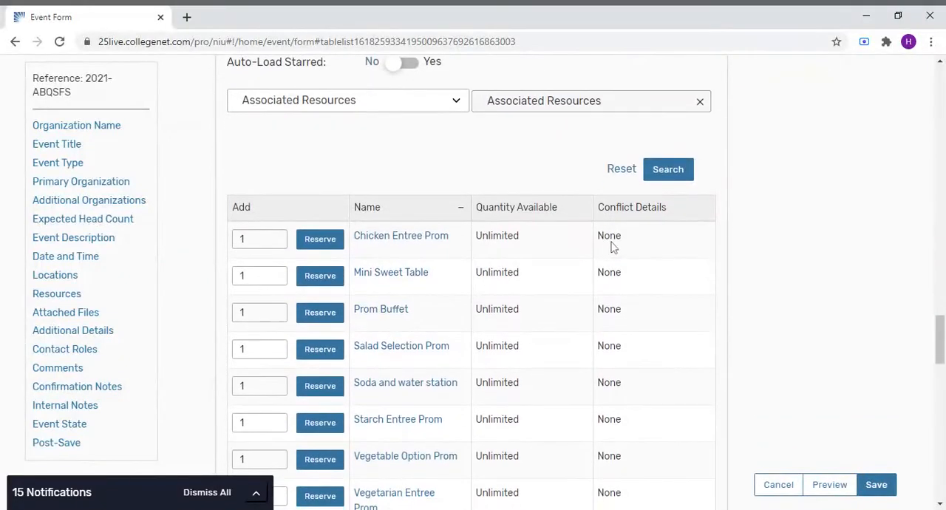
- Reset the resource search and load the Quinceanera Menu saved search
{"action": "left_click", "coordinate": [452, 103]}
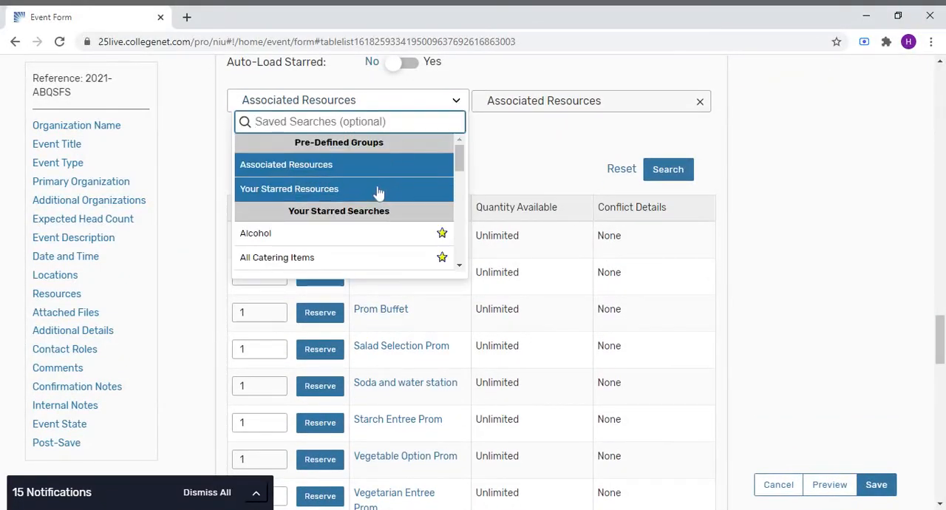
{"action": "left_click", "coordinate": [577, 159]}
{"action": "left_click", "coordinate": [622, 169]}
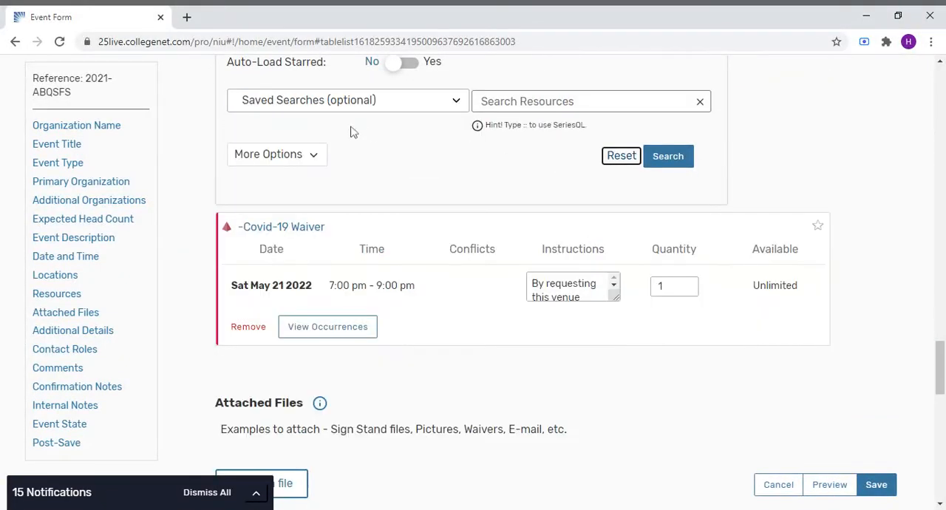
{"action": "left_click", "coordinate": [331, 103]}
{"action": "type", "text": "quin"}
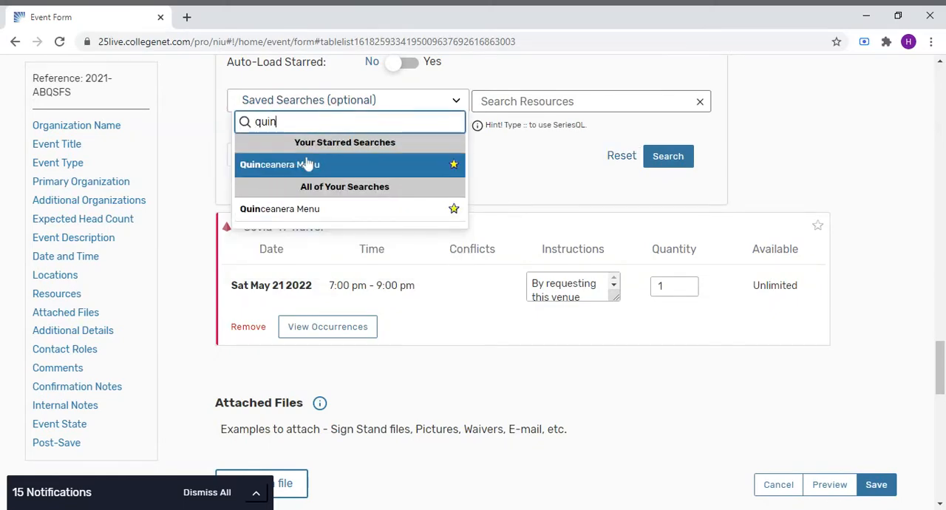
{"action": "left_click", "coordinate": [308, 164]}
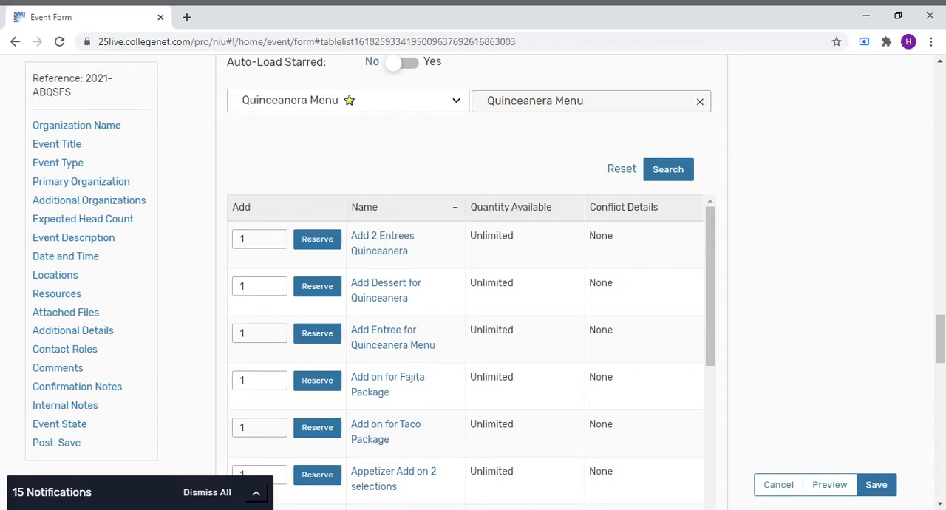
- Set the quantity for the Aztec Chicken Quinceanera Package to 200
{"action": "scroll", "coordinate": [419, 366], "scroll_direction": "down", "scroll_amount": 3}
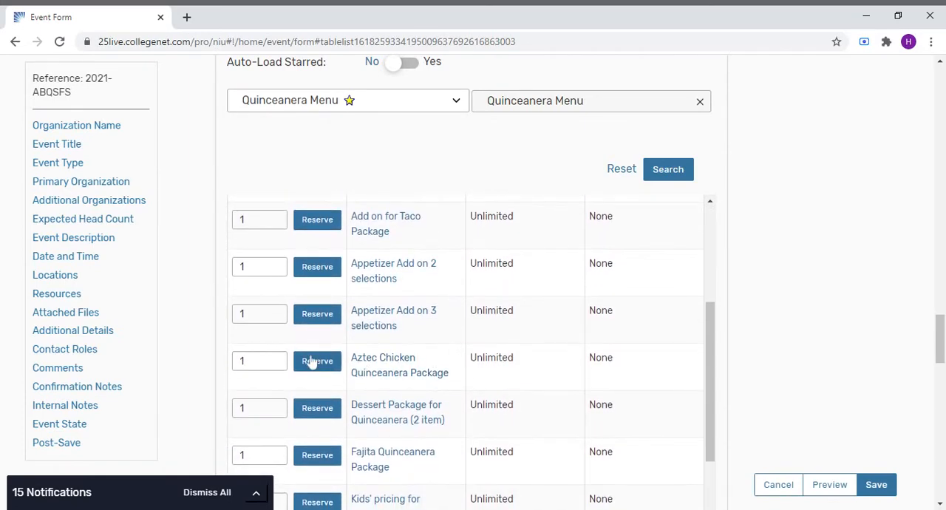
{"action": "left_click", "coordinate": [247, 361]}
{"action": "double_click", "coordinate": [243, 361]}
{"action": "type", "text": "200"}
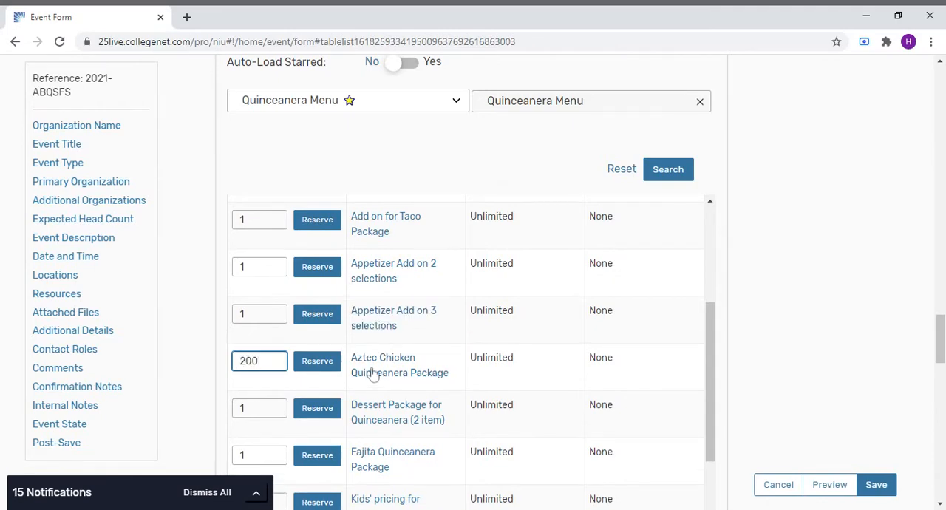
- Open the Aztec Chicken Quinceanera Package details to review its comments and default instructions
{"action": "mouse_move", "coordinate": [380, 370]}
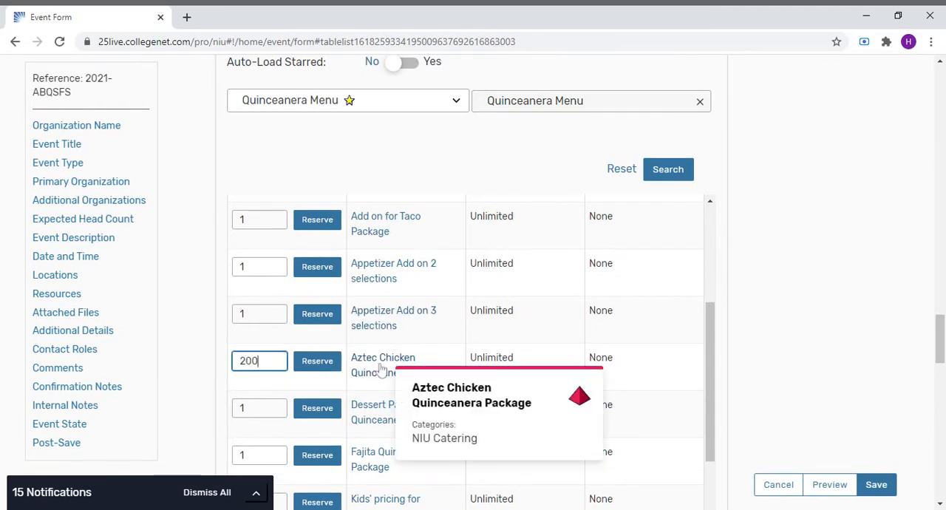
{"action": "left_click", "coordinate": [382, 368]}
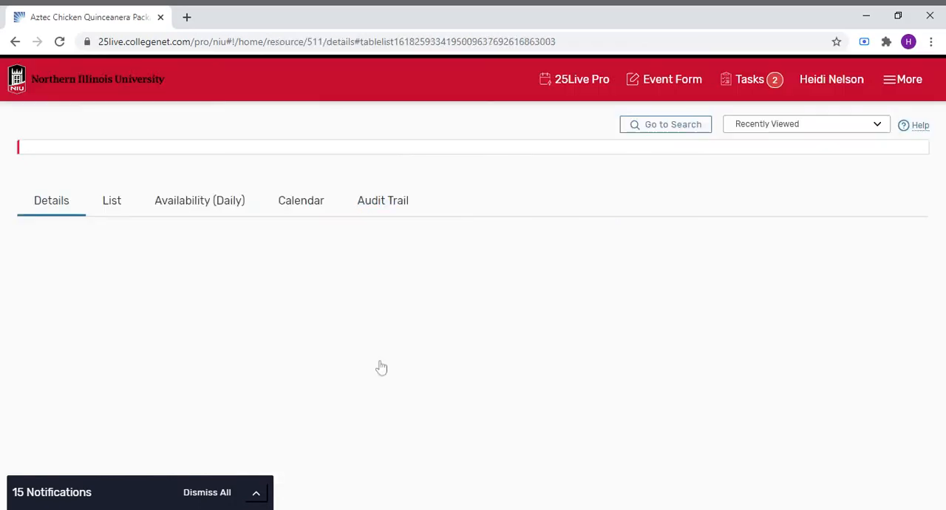
{"action": "scroll", "coordinate": [342, 338], "scroll_direction": "down", "scroll_amount": 1}
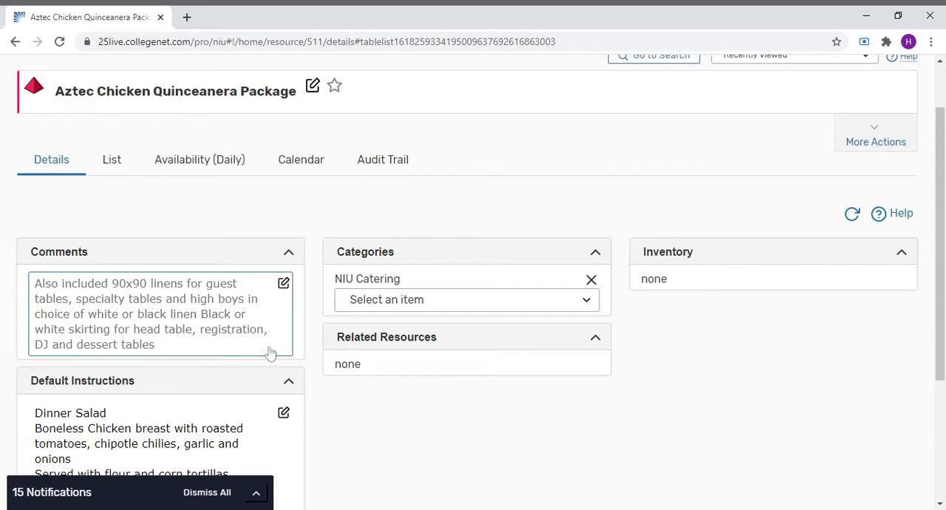
{"action": "scroll", "coordinate": [270, 348], "scroll_direction": "down", "scroll_amount": 3}
{"action": "scroll", "coordinate": [274, 353], "scroll_direction": "up", "scroll_amount": 3}
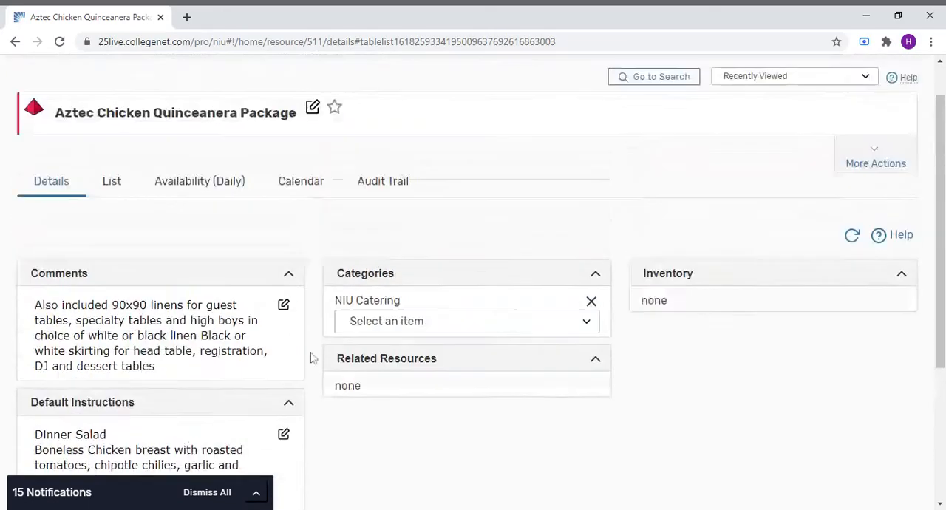
{"action": "scroll", "coordinate": [310, 358], "scroll_direction": "up", "scroll_amount": 1}
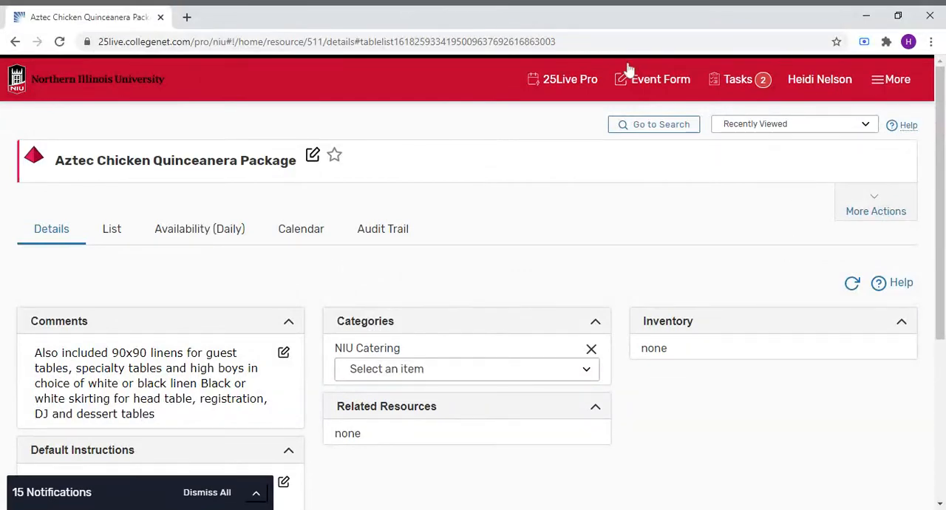
- Return to the Main Course event form and reserve the Aztec Chicken Quinceanera Package
{"action": "left_click", "coordinate": [658, 84]}
{"action": "scroll", "coordinate": [556, 318], "scroll_direction": "down", "scroll_amount": 3}
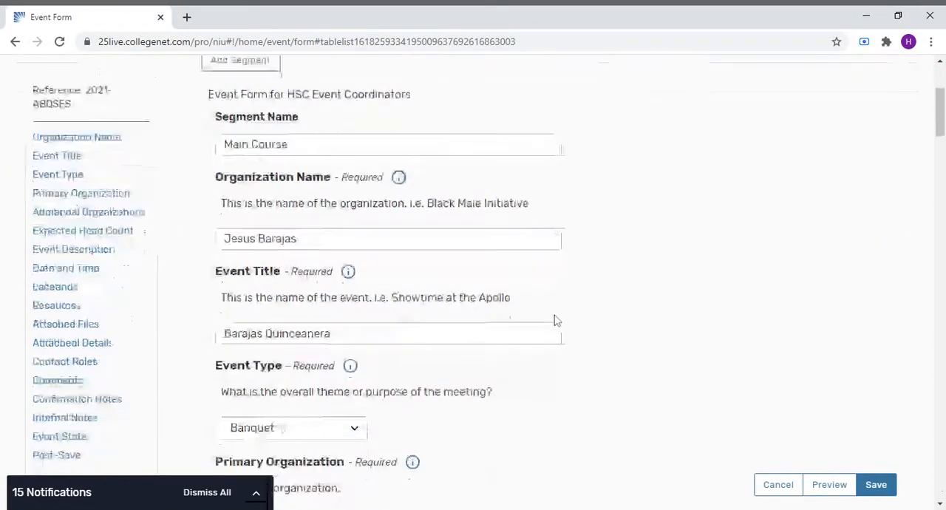
{"action": "scroll", "coordinate": [556, 320], "scroll_direction": "down", "scroll_amount": 10}
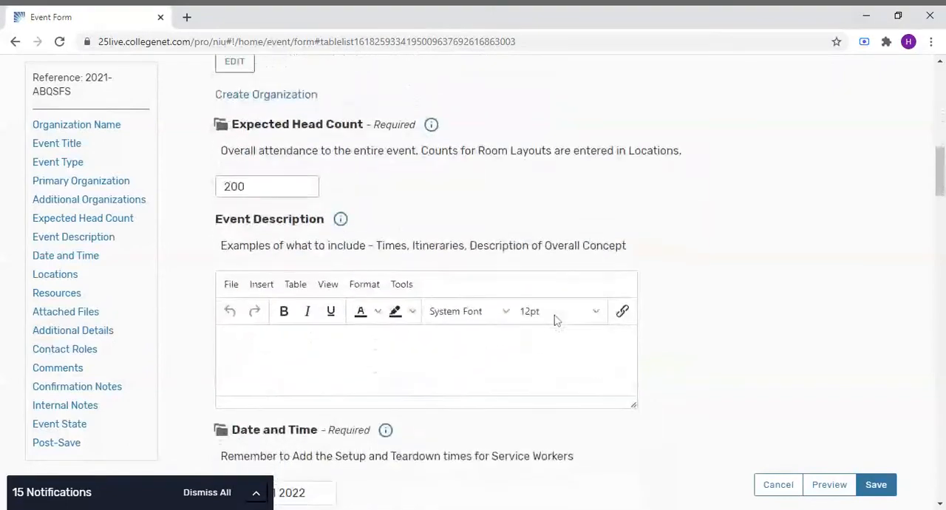
{"action": "scroll", "coordinate": [555, 320], "scroll_direction": "down", "scroll_amount": 15}
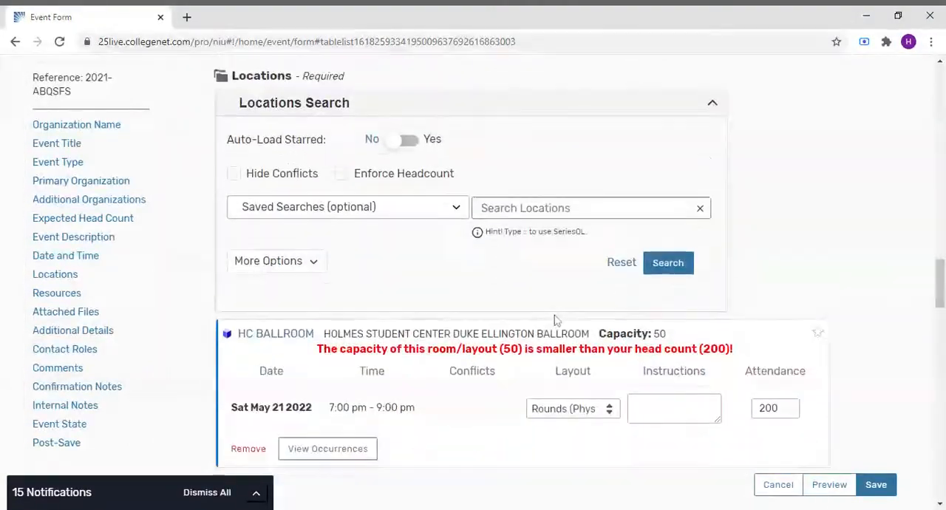
{"action": "scroll", "coordinate": [556, 320], "scroll_direction": "down", "scroll_amount": 10}
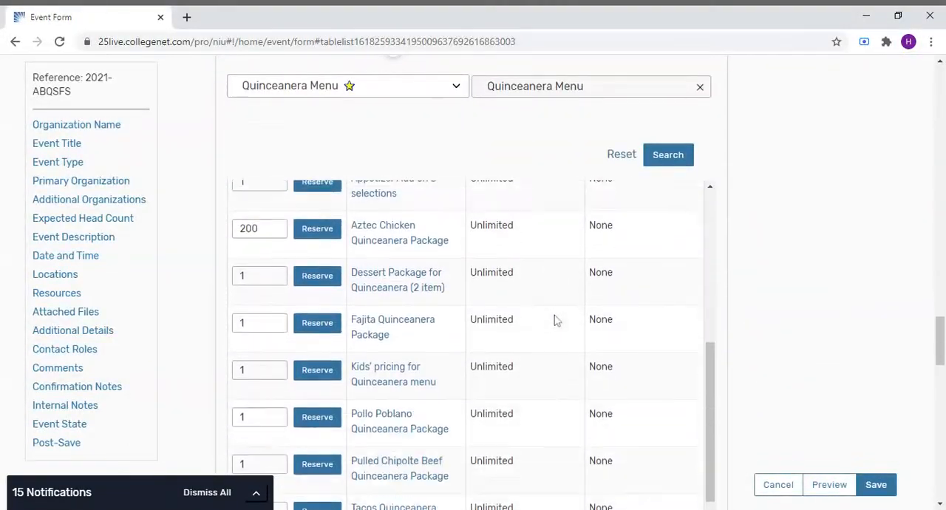
{"action": "left_click", "coordinate": [317, 203]}
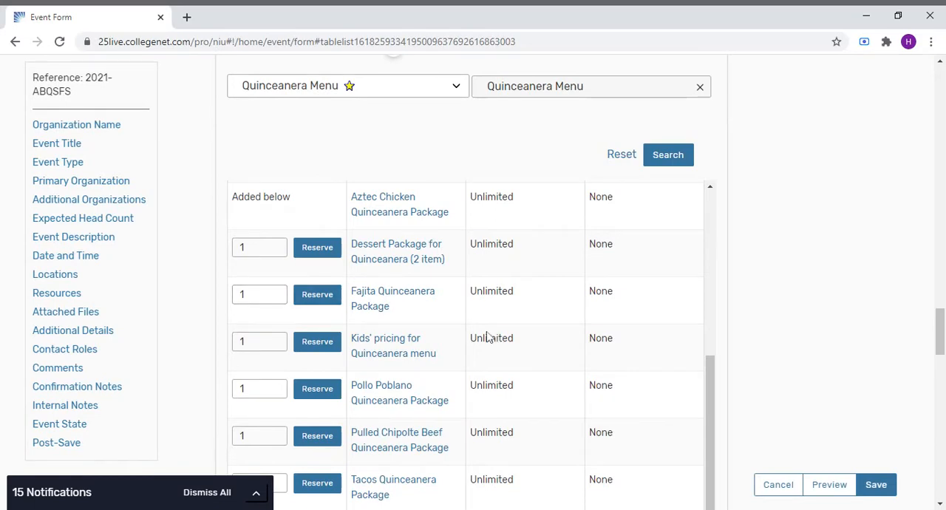
- Reserve the Add Entree for Quinceanera Menu resource with a quantity of 200
{"action": "scroll", "coordinate": [498, 345], "scroll_direction": "up", "scroll_amount": 2}
{"action": "scroll", "coordinate": [497, 346], "scroll_direction": "up", "scroll_amount": 1}
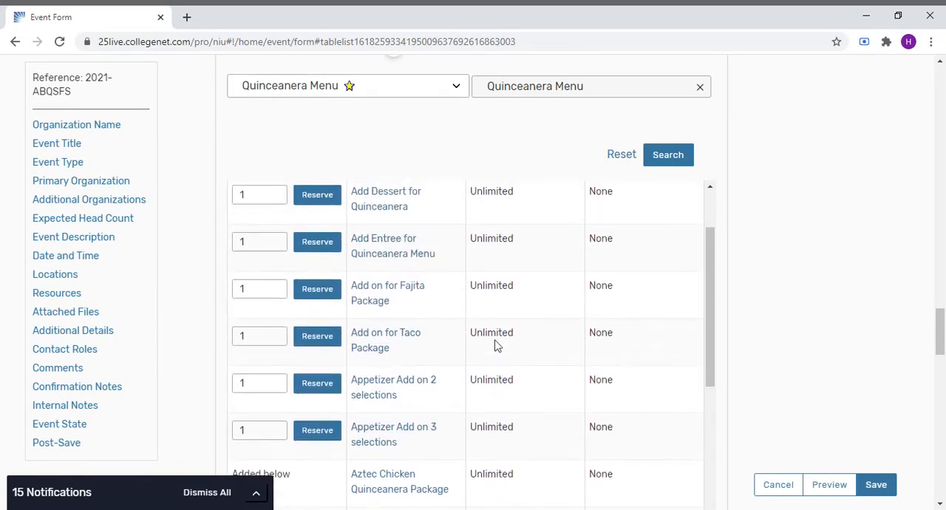
{"action": "scroll", "coordinate": [497, 346], "scroll_direction": "up", "scroll_amount": 1}
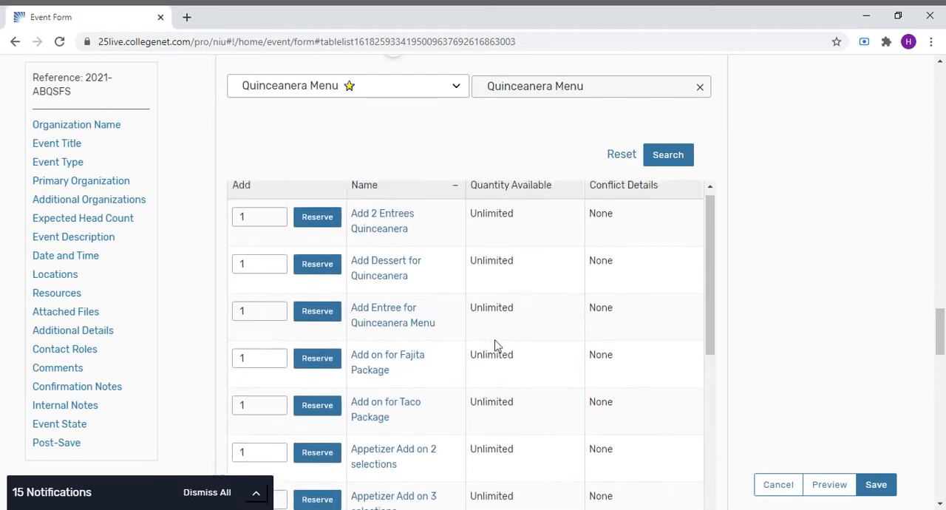
{"action": "left_click", "coordinate": [255, 312]}
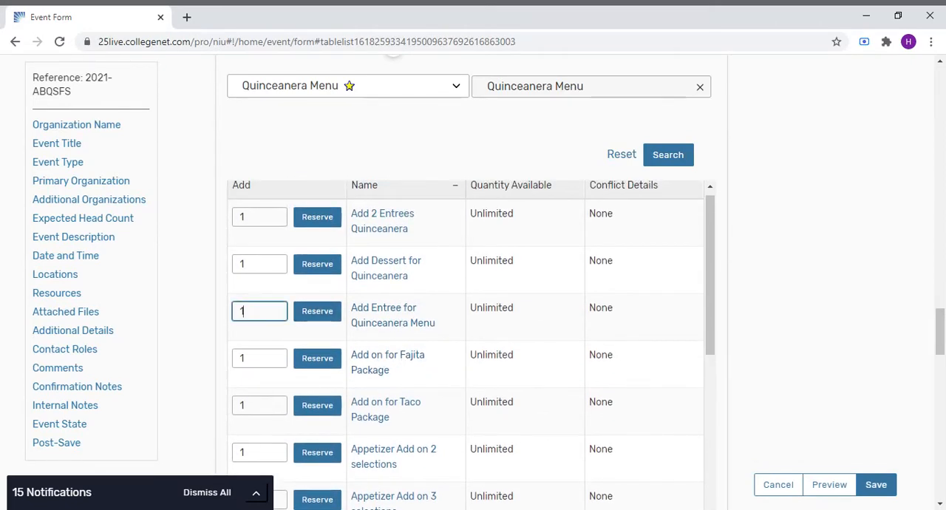
{"action": "key", "text": "BackSpace"}
{"action": "type", "text": "200"}
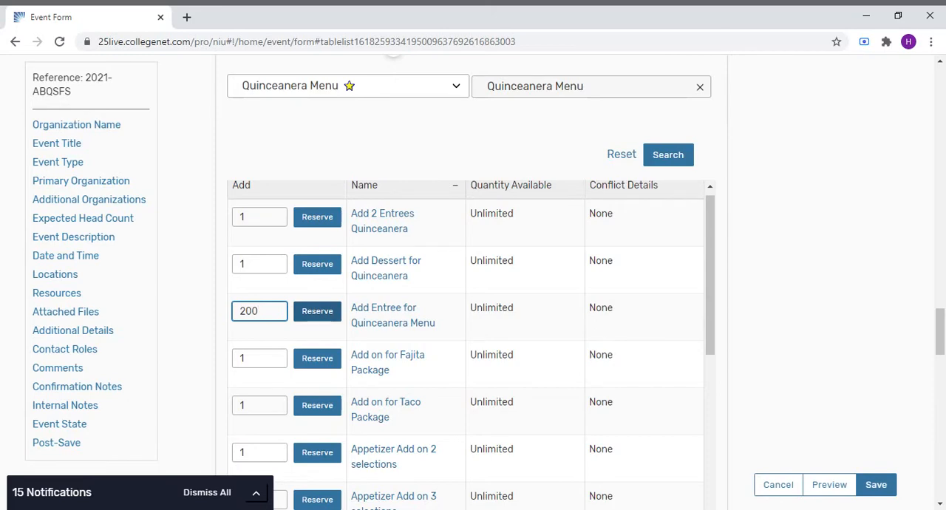
{"action": "left_click", "coordinate": [317, 313]}
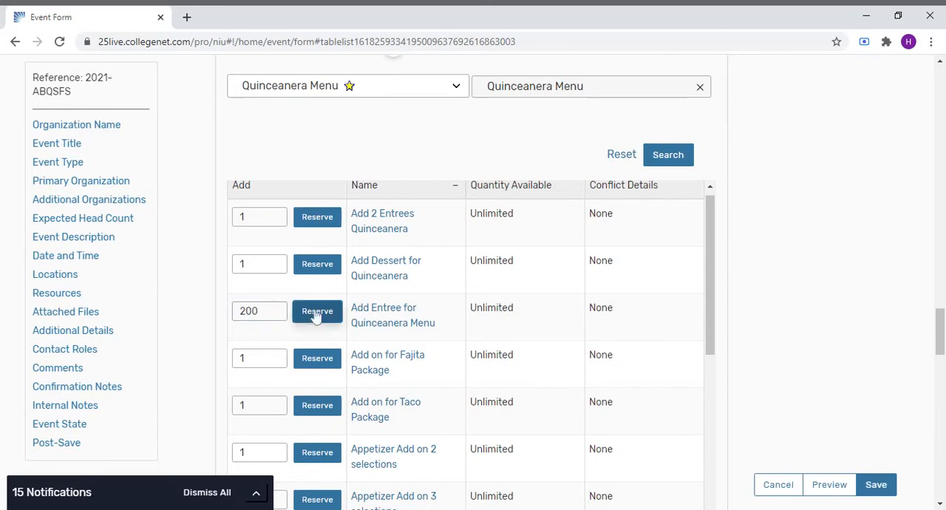
- Change the reserved Aztec Chicken Quinceanera Package quantity to 150
{"action": "scroll", "coordinate": [460, 347], "scroll_direction": "down", "scroll_amount": 1}
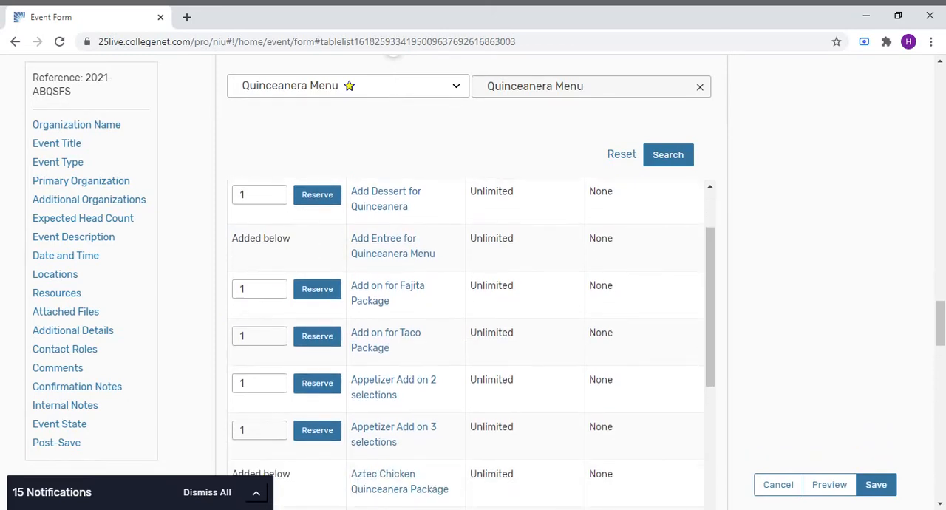
{"action": "scroll", "coordinate": [460, 343], "scroll_direction": "down", "scroll_amount": 1}
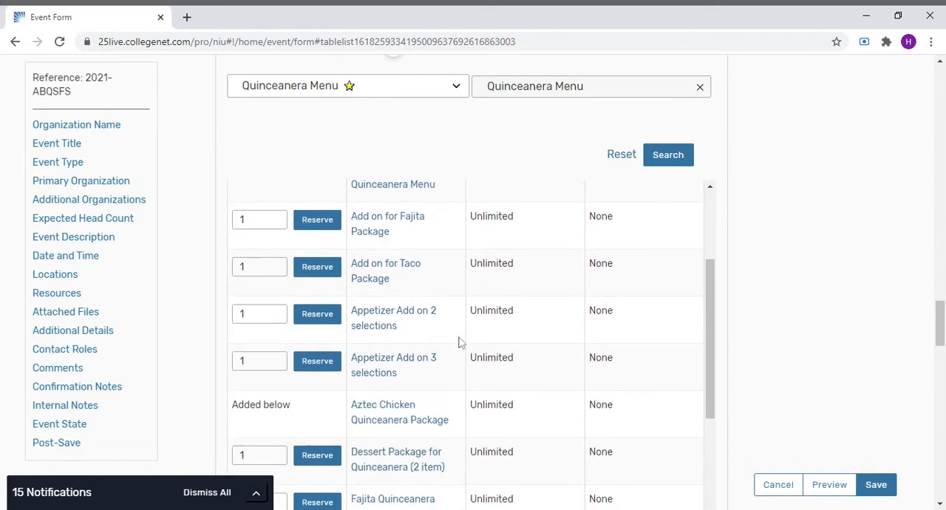
{"action": "scroll", "coordinate": [459, 343], "scroll_direction": "up", "scroll_amount": 1}
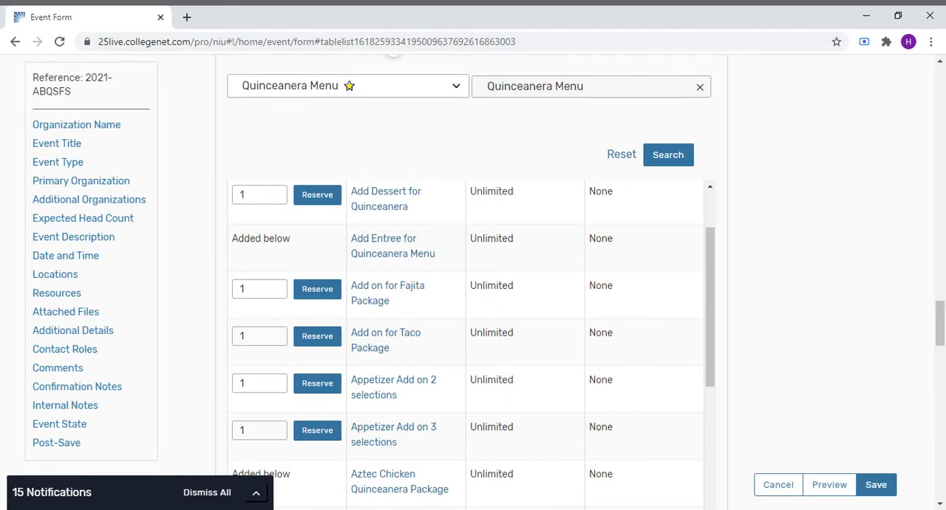
{"action": "scroll", "coordinate": [460, 282], "scroll_direction": "down", "scroll_amount": 4}
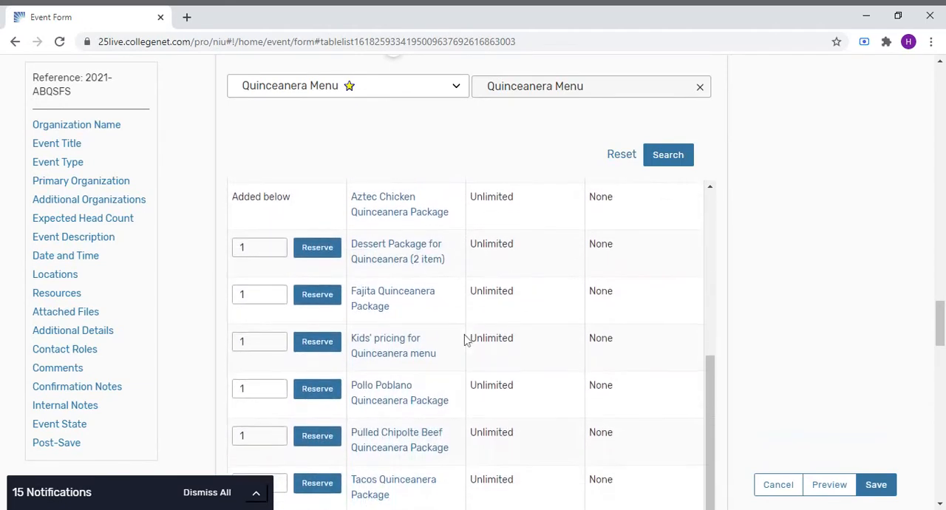
{"action": "scroll", "coordinate": [721, 397], "scroll_direction": "down", "scroll_amount": 3}
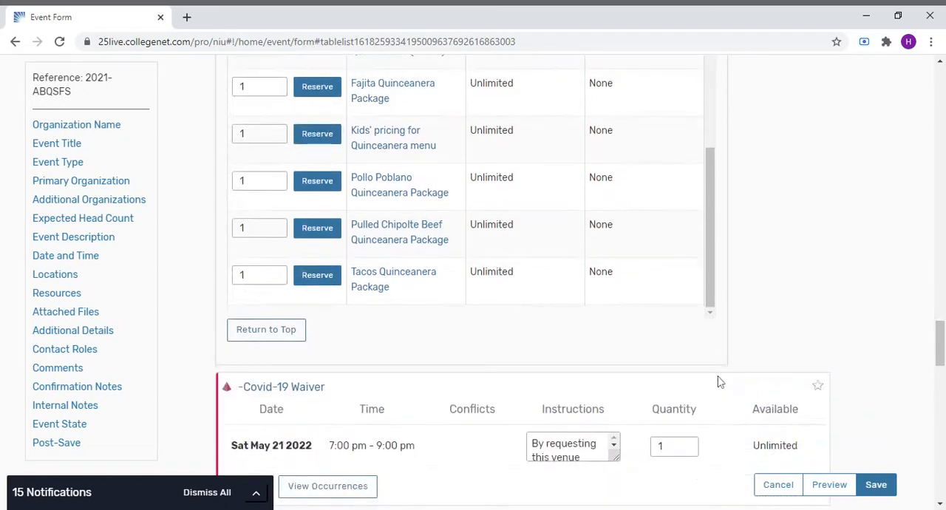
{"action": "scroll", "coordinate": [700, 377], "scroll_direction": "up", "scroll_amount": 3}
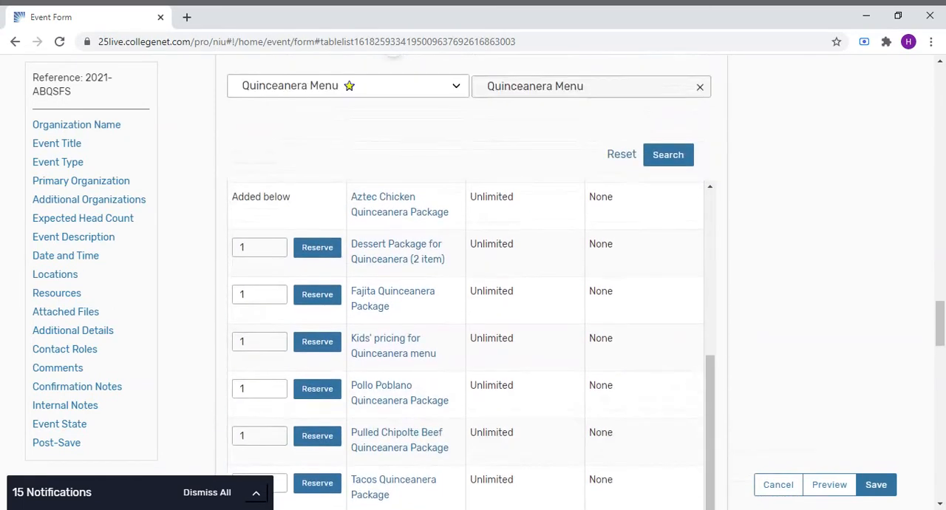
{"action": "scroll", "coordinate": [698, 379], "scroll_direction": "down", "scroll_amount": 1}
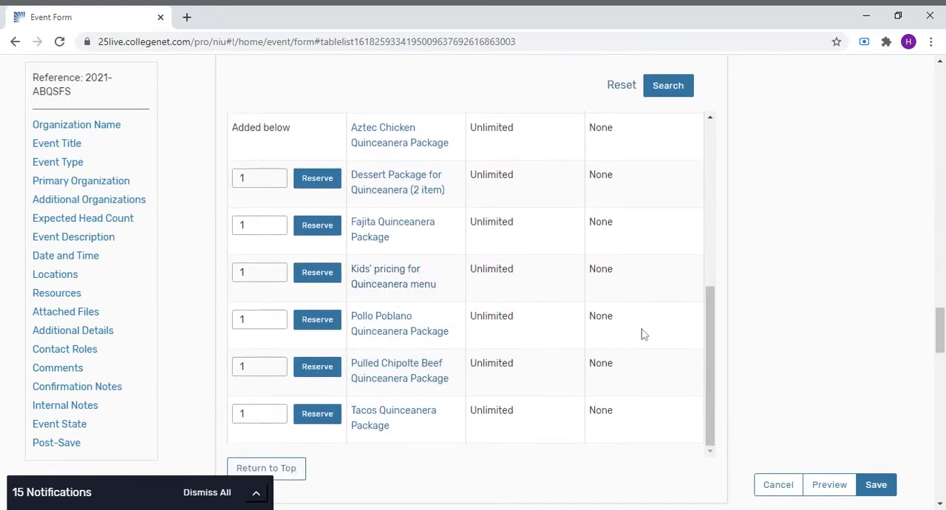
{"action": "scroll", "coordinate": [602, 330], "scroll_direction": "down", "scroll_amount": 1}
{"action": "scroll", "coordinate": [602, 331], "scroll_direction": "down", "scroll_amount": 5}
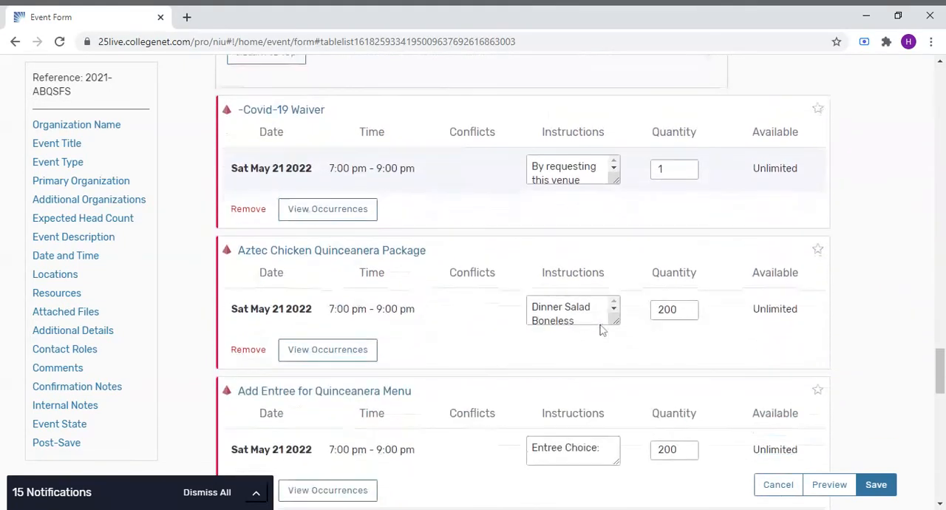
{"action": "left_click", "coordinate": [683, 312]}
{"action": "double_click", "coordinate": [674, 309]}
{"action": "type", "text": "150"}
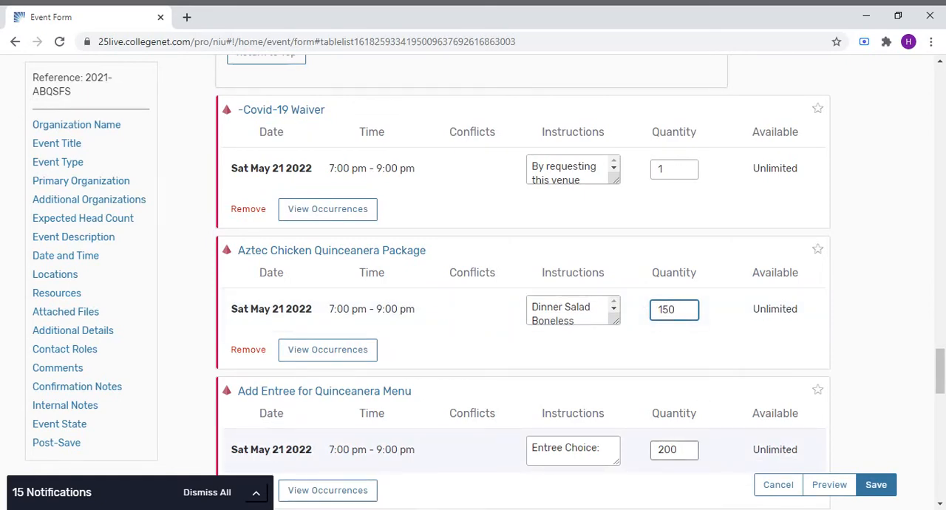
- Reserve Kids' pricing for Quinceanera menu with a quantity of 50
{"action": "scroll", "coordinate": [568, 388], "scroll_direction": "up", "scroll_amount": 6}
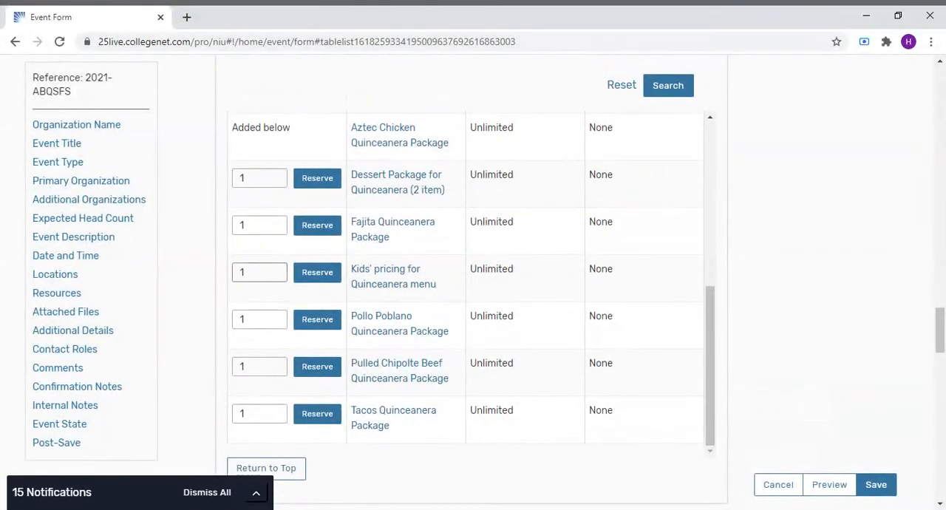
{"action": "double_click", "coordinate": [283, 275]}
{"action": "type", "text": "50"}
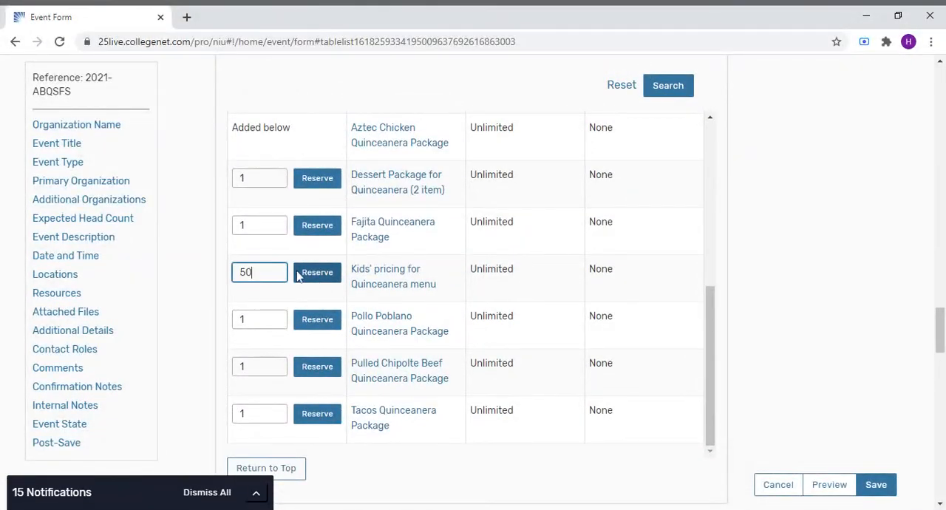
{"action": "left_click", "coordinate": [303, 273]}
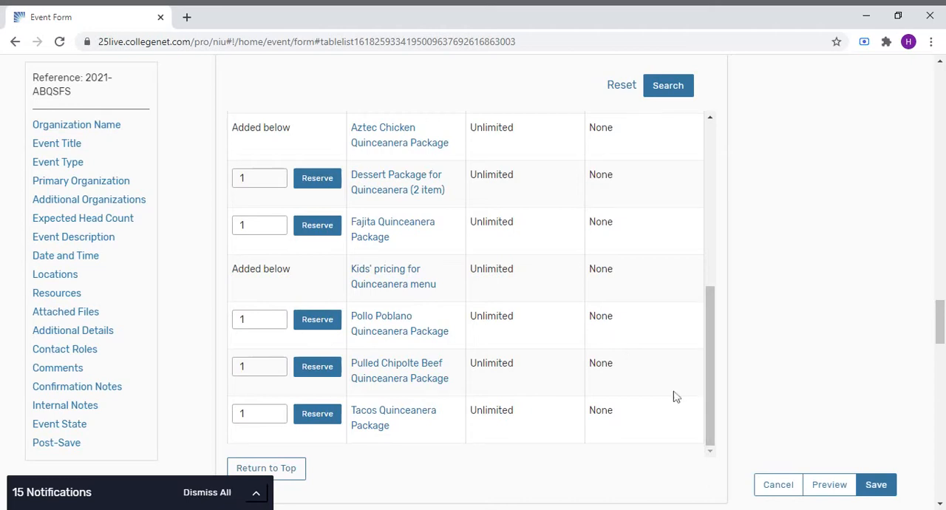
- In the Aztec Chicken package instructions, set the guest table linen color to Black and skirting linen color to White
{"action": "scroll", "coordinate": [663, 395], "scroll_direction": "down", "scroll_amount": 3}
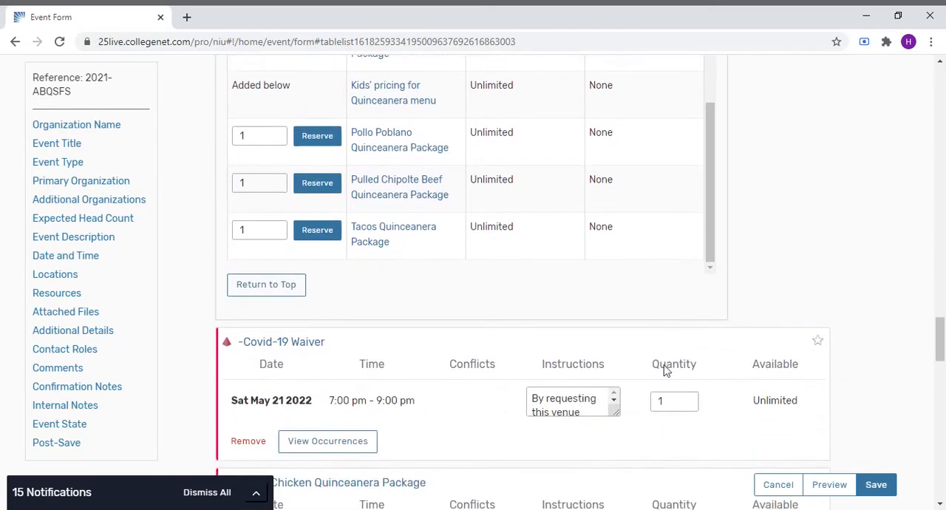
{"action": "left_click", "coordinate": [941, 460]}
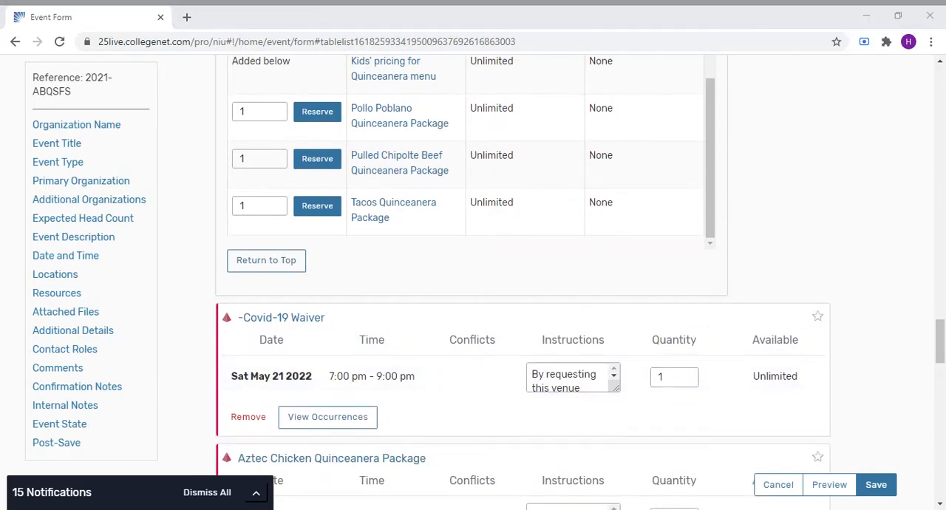
{"action": "scroll", "coordinate": [775, 340], "scroll_direction": "down", "scroll_amount": 3}
{"action": "scroll", "coordinate": [616, 266], "scroll_direction": "down", "scroll_amount": 1}
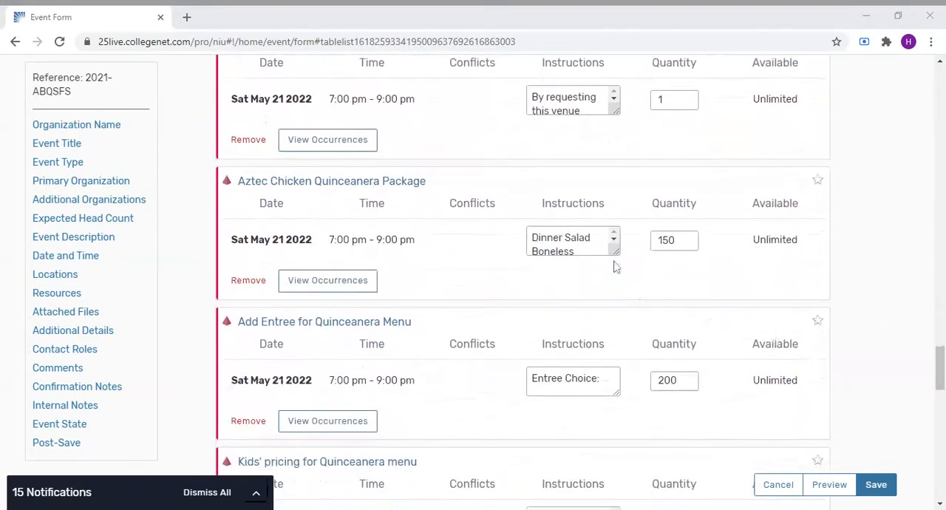
{"action": "left_click_drag", "start_coordinate": [614, 256], "coordinate": [616, 446]}
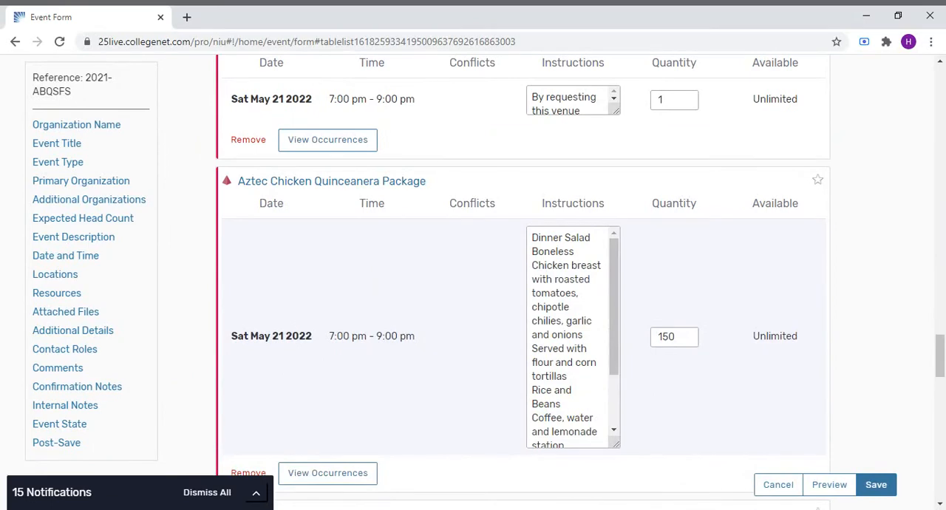
{"action": "scroll", "coordinate": [612, 277], "scroll_direction": "down", "scroll_amount": 2}
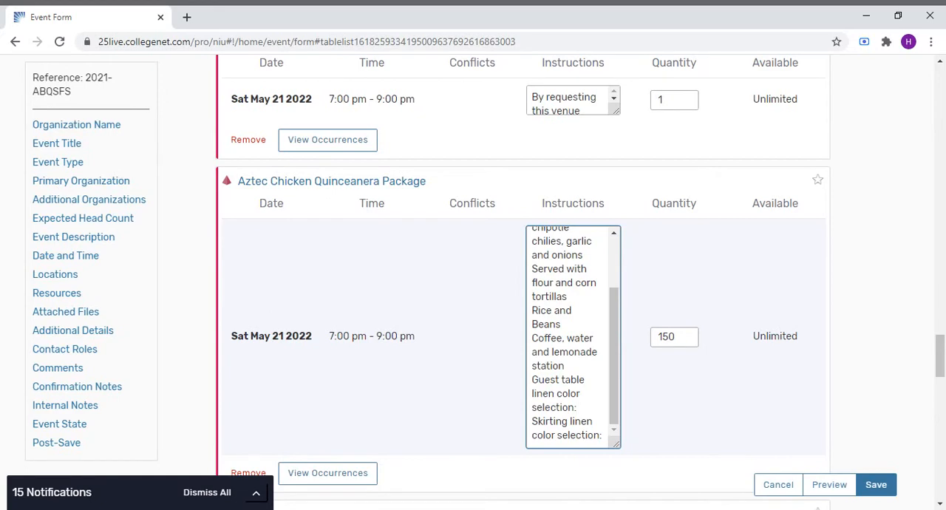
{"action": "type", "text": "BLACK"}
{"action": "key", "text": "BackSpace"}
{"action": "key", "text": "BackSpace"}
{"action": "key", "text": "BackSpace"}
{"action": "type", "text": "ack"}
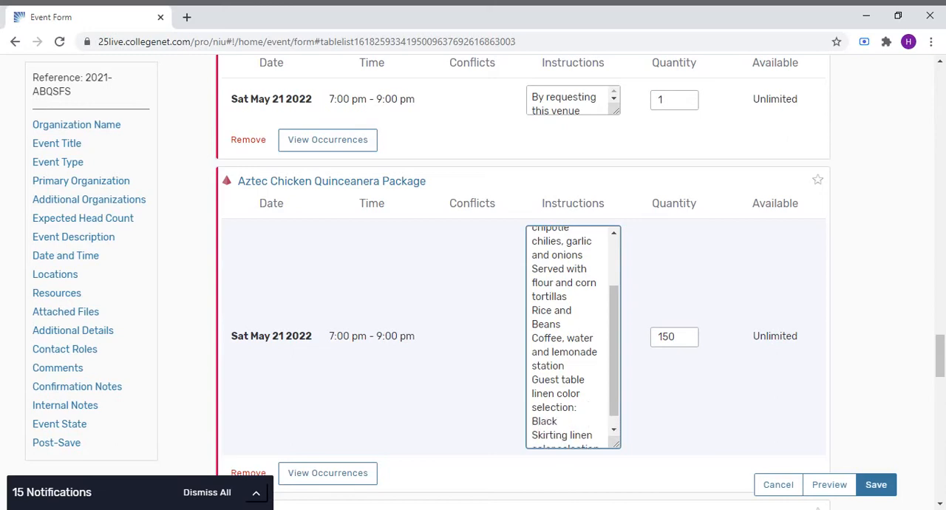
{"action": "left_click", "coordinate": [615, 431]}
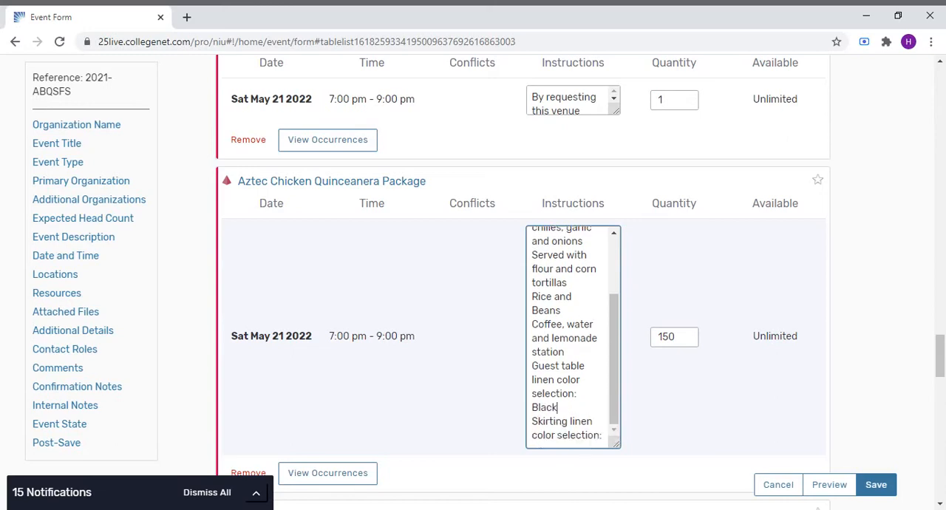
{"action": "type", "text": "White"}
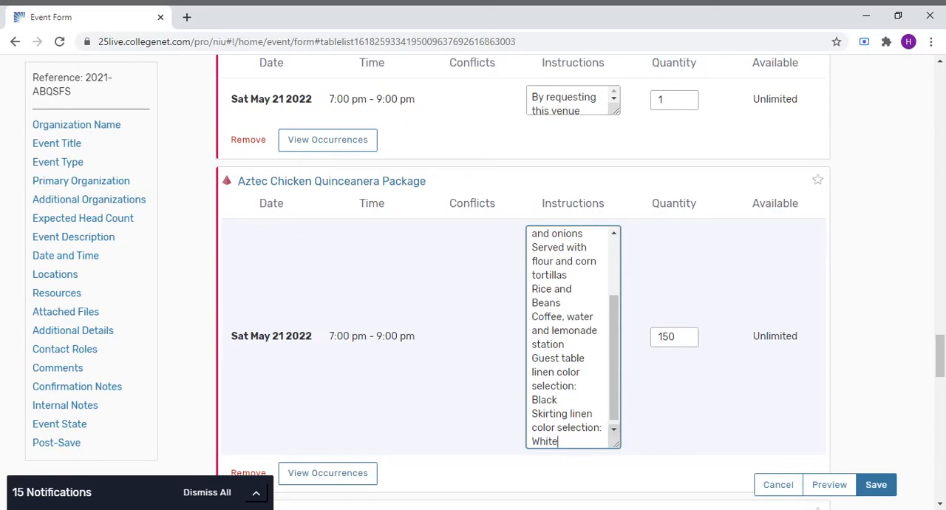
- Enter the Add Entree instructions as Entree Choice: Beef fajitas, grilled onions, assortment of peppers, served with corn and flour tortilla
{"action": "scroll", "coordinate": [715, 429], "scroll_direction": "down", "scroll_amount": 5}
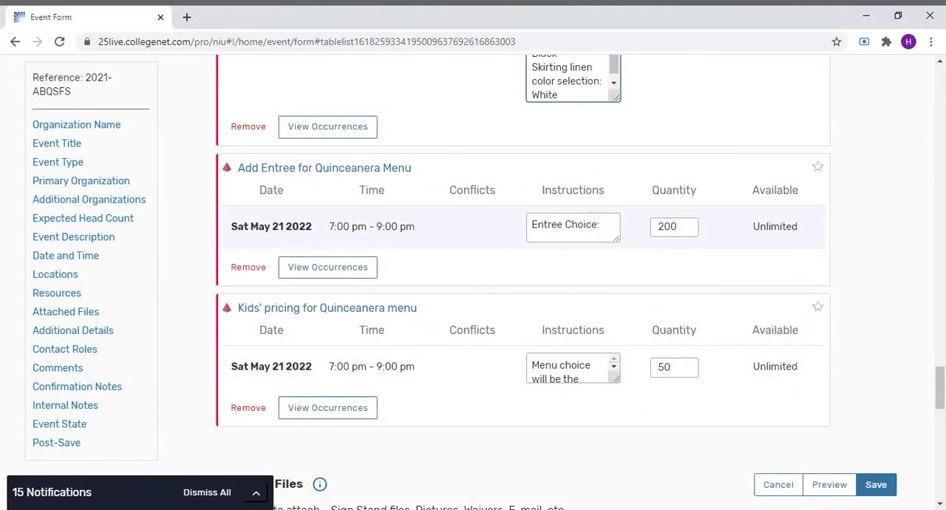
{"action": "left_click", "coordinate": [603, 226]}
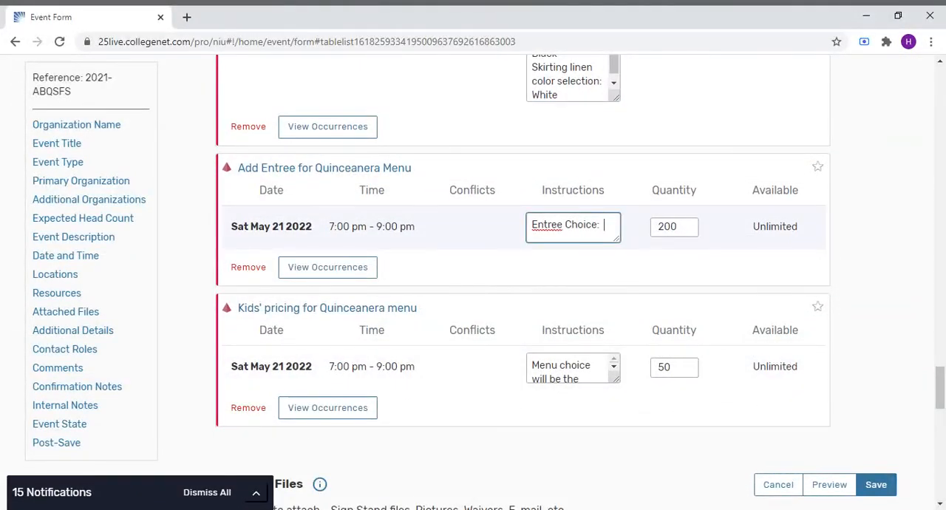
{"action": "type", "text": "Fajita"}
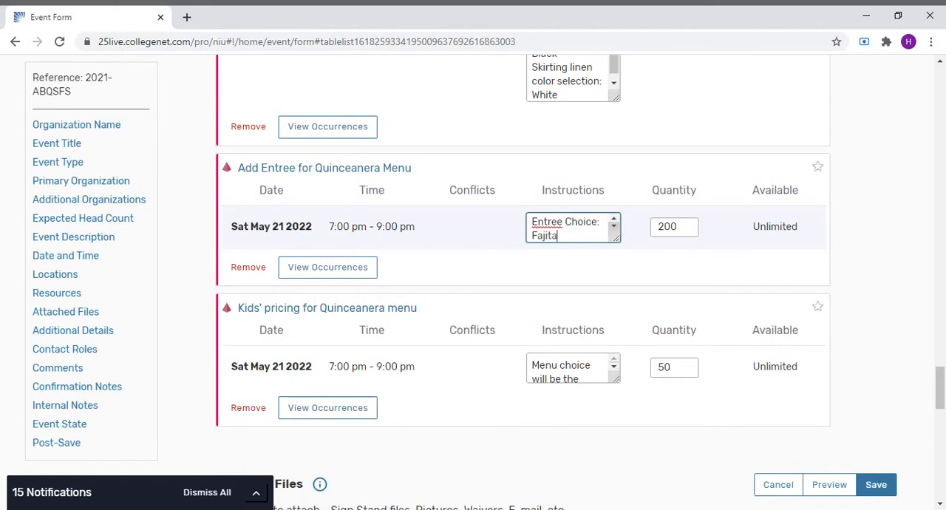
{"action": "key", "text": "BackSpace"}
{"action": "key", "text": "BackSpace"}
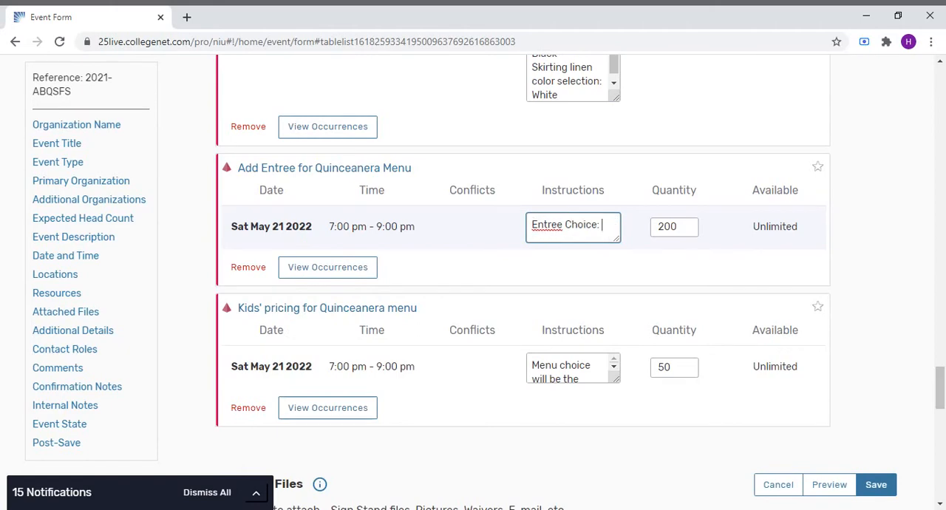
{"action": "type", "text": "Beef "}
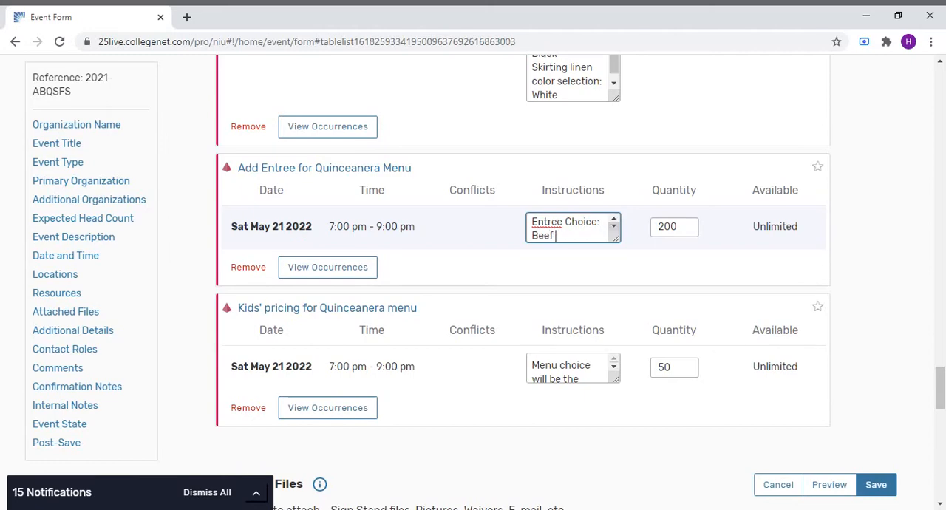
{"action": "type", "text": "fajitas, grilled on"}
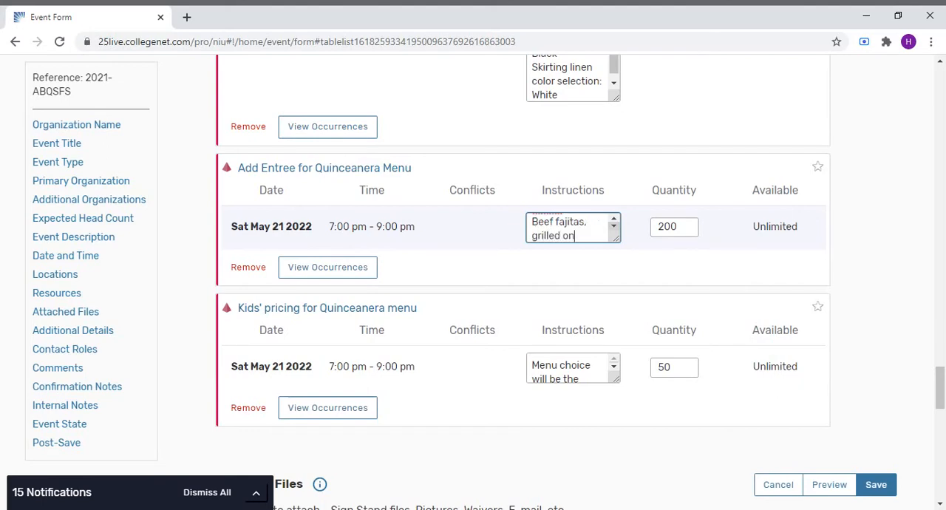
{"action": "type", "text": "ions, assortme"}
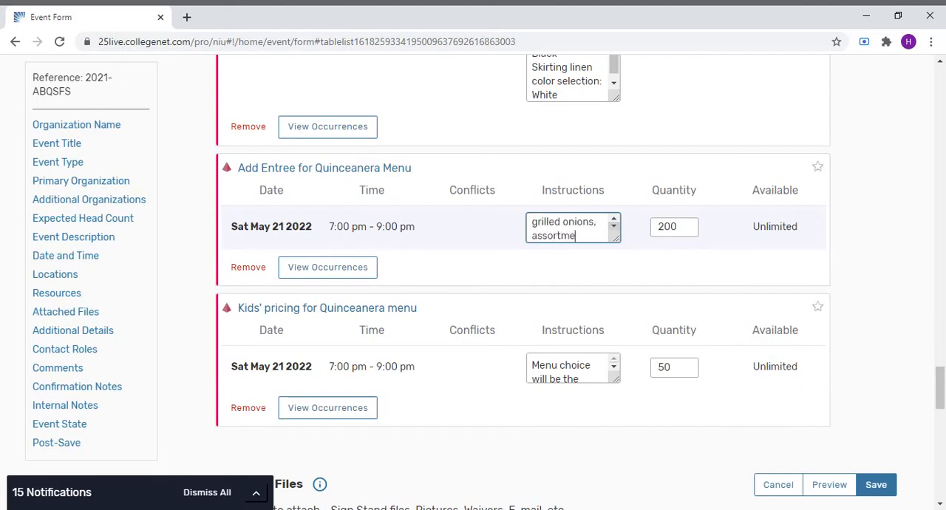
{"action": "type", "text": "nt of peppers."}
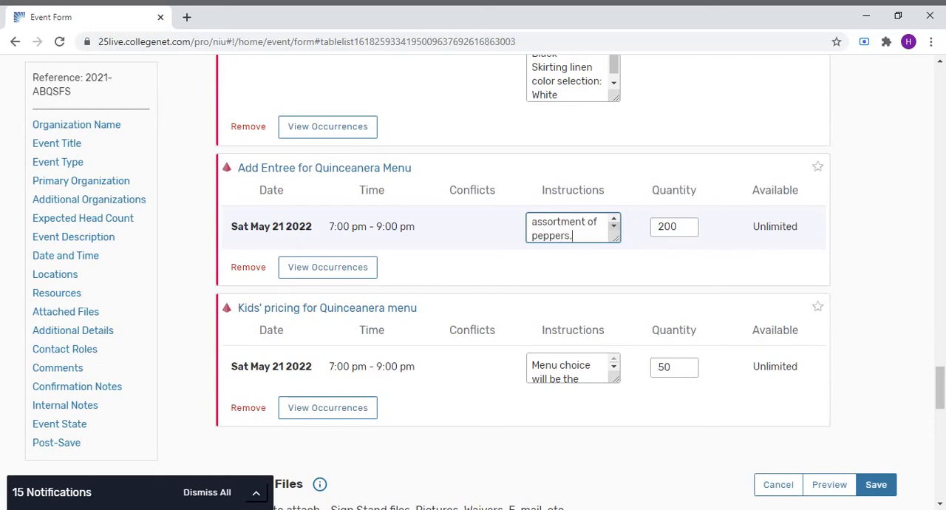
{"action": "type", "text": "s, served with co"}
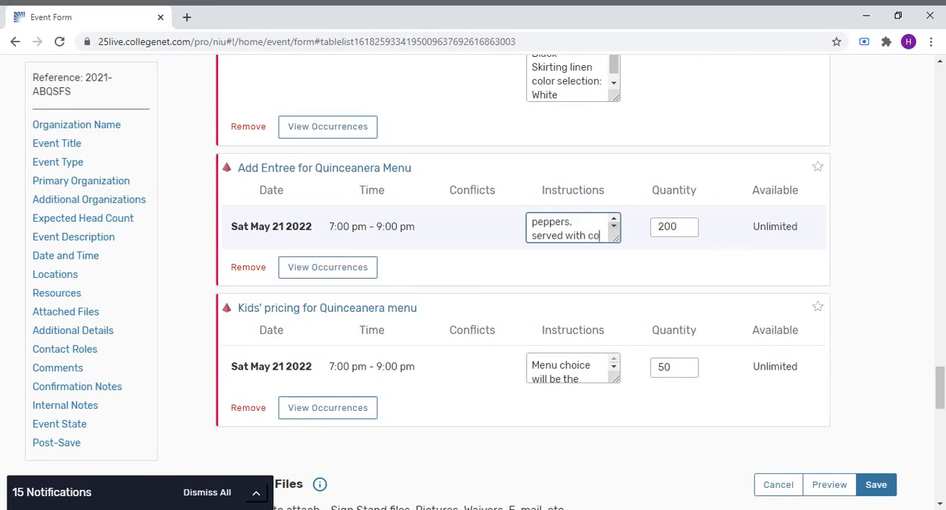
{"action": "type", "text": "rn and flo"}
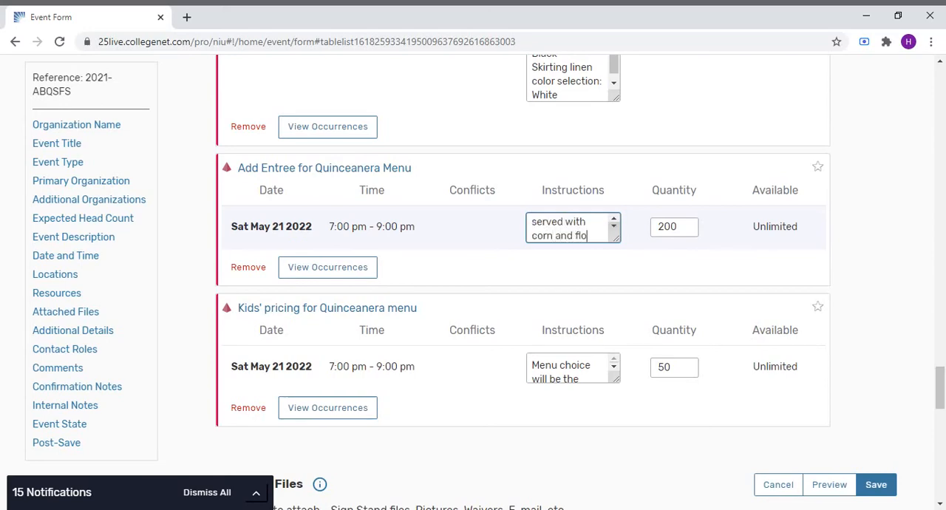
{"action": "type", "text": "r"}
{"action": "key", "text": "BackSpace"}
{"action": "type", "text": "ur tortilla"}
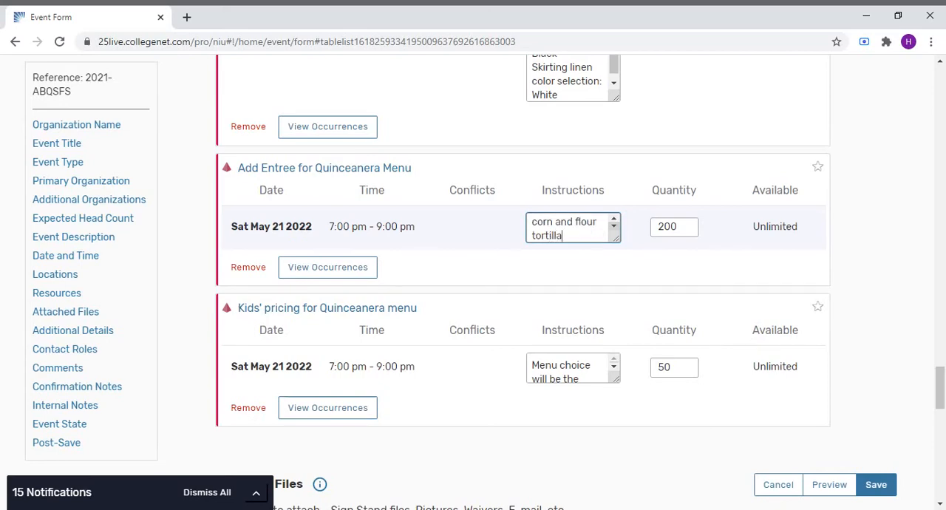
{"action": "type", "text": ". Condim"}
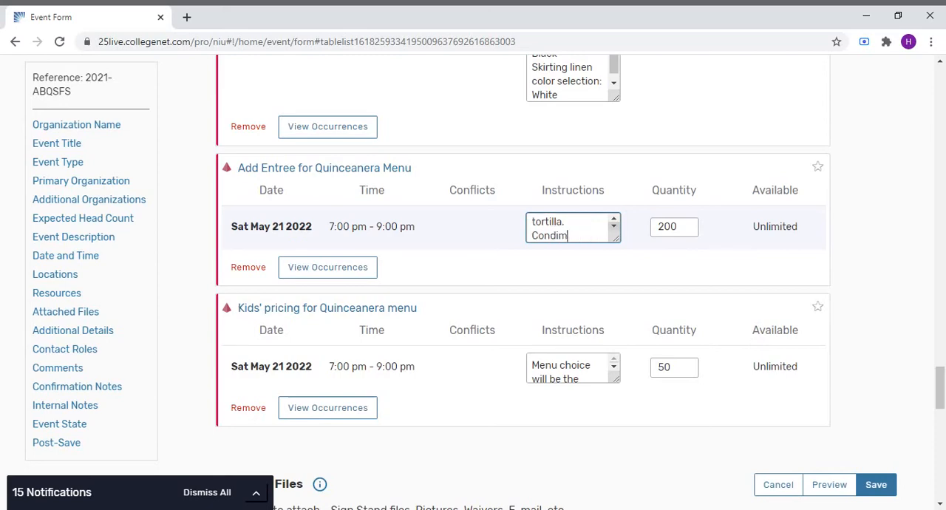
{"action": "type", "text": "ents include"}
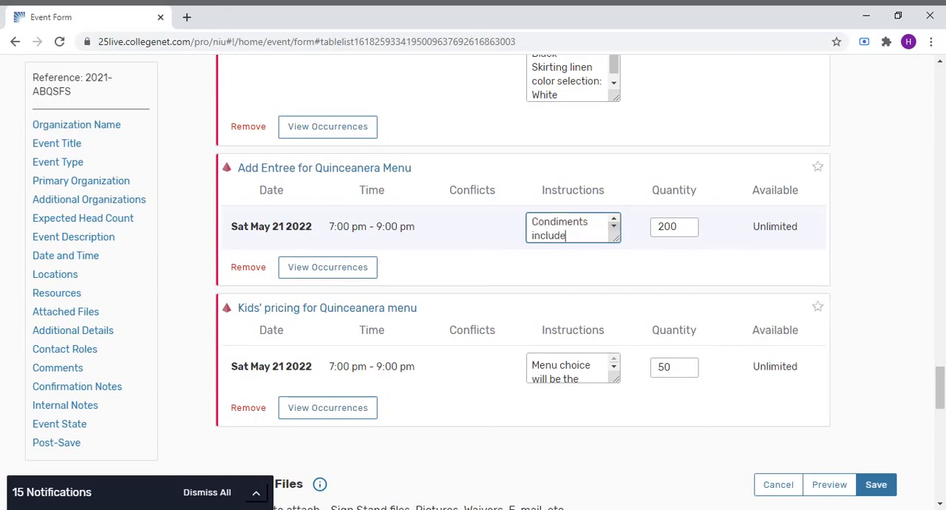
{"action": "type", "text": " lettuce, sour cr"}
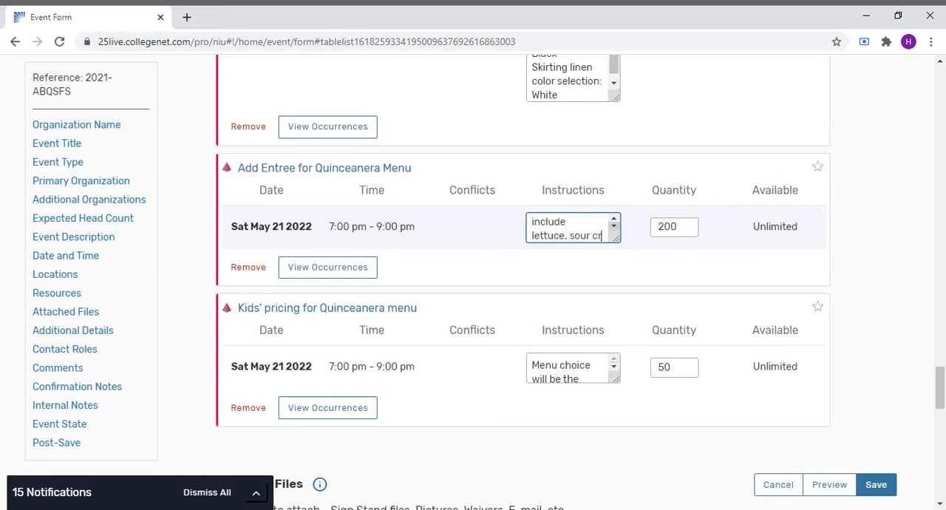
{"action": "type", "text": "eam, salsa"}
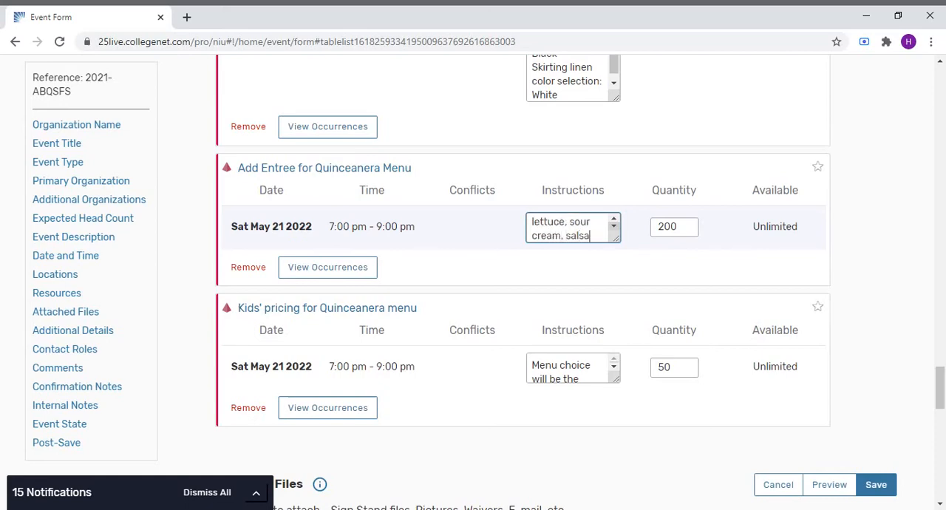
{"action": "type", "text": ", shredded cheese, pico"}
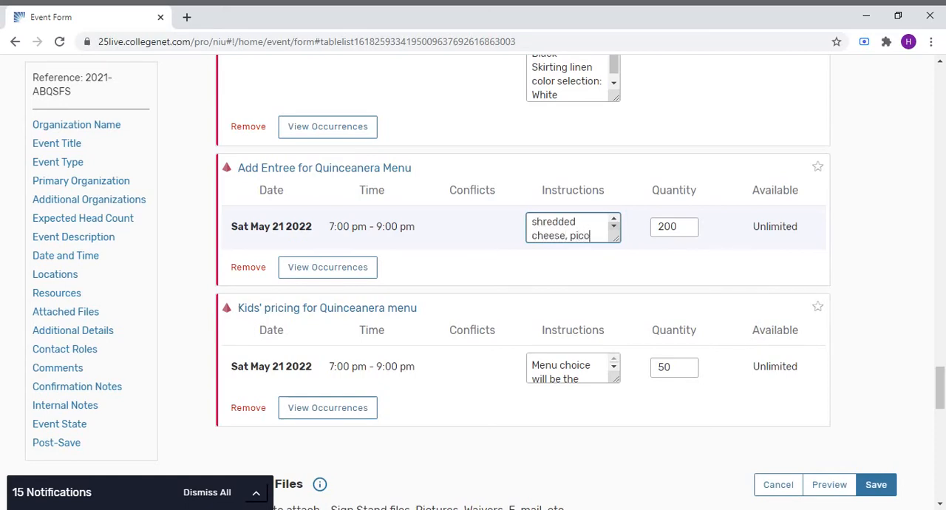
{"action": "type", "text": " de gallo"}
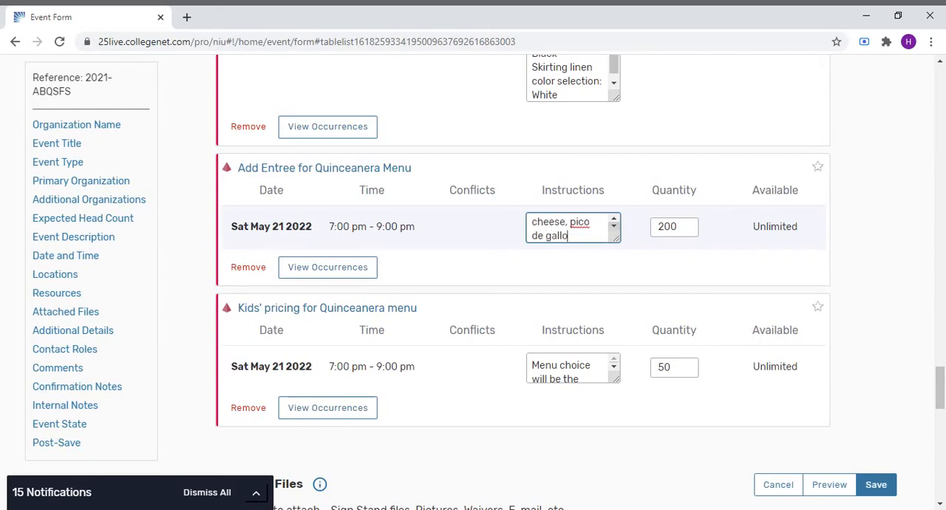
{"action": "type", "text": " and tomatoes."}
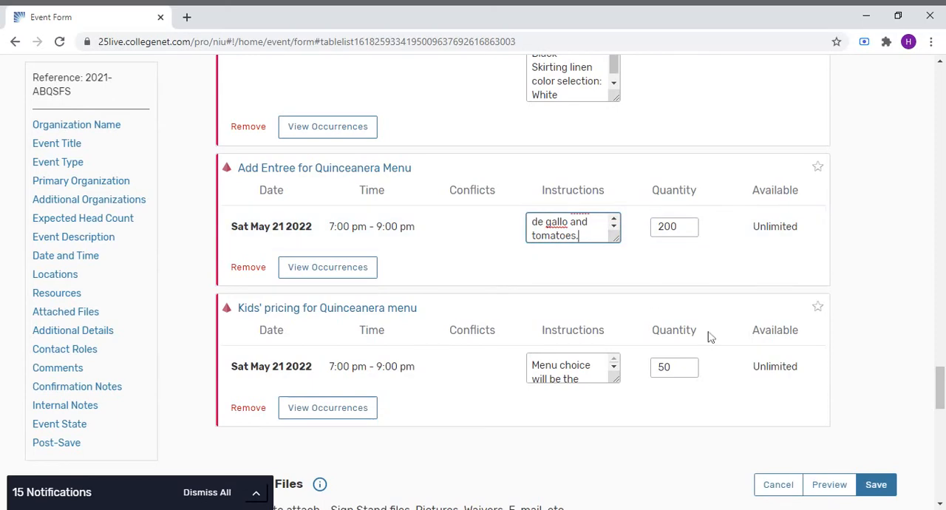
- Enlarge the Kids' pricing instructions box and correct "all guest" to "all guests"
{"action": "scroll", "coordinate": [661, 278], "scroll_direction": "down", "scroll_amount": 1}
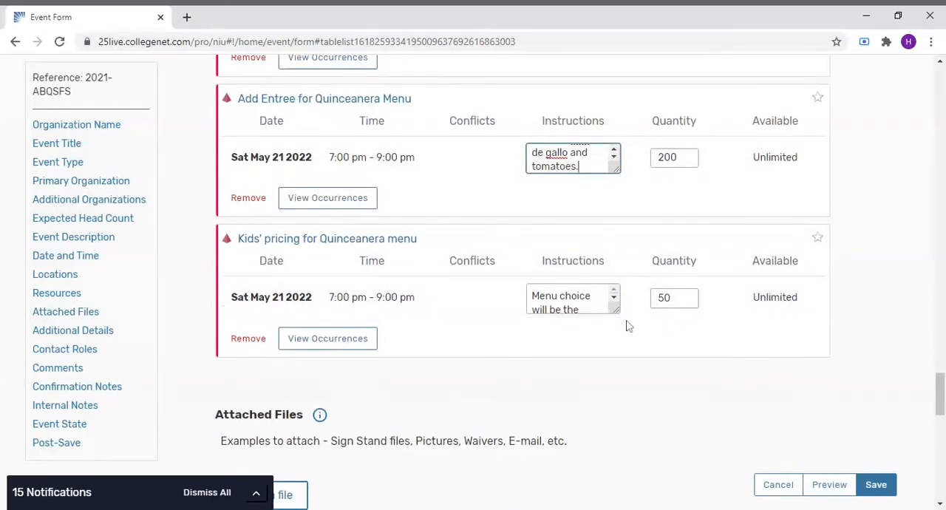
{"action": "left_click_drag", "start_coordinate": [615, 311], "coordinate": [634, 419]}
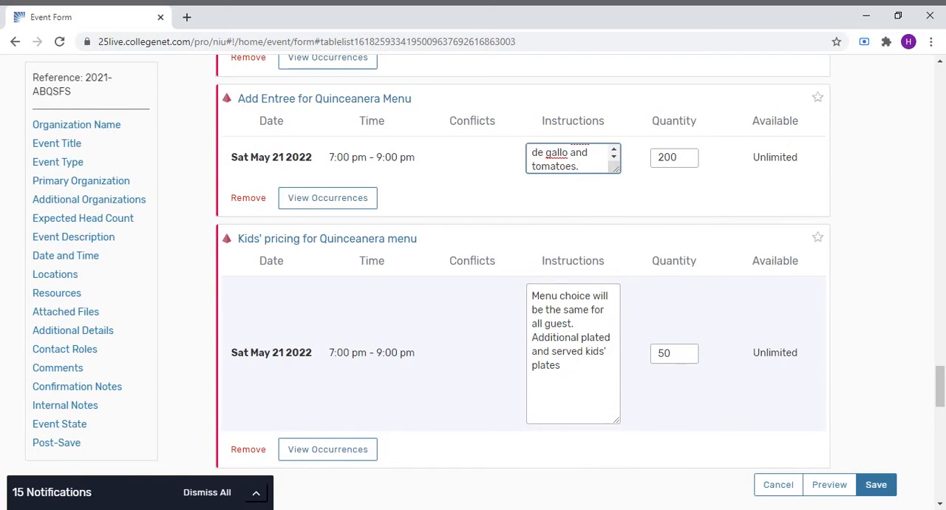
{"action": "left_click", "coordinate": [575, 325]}
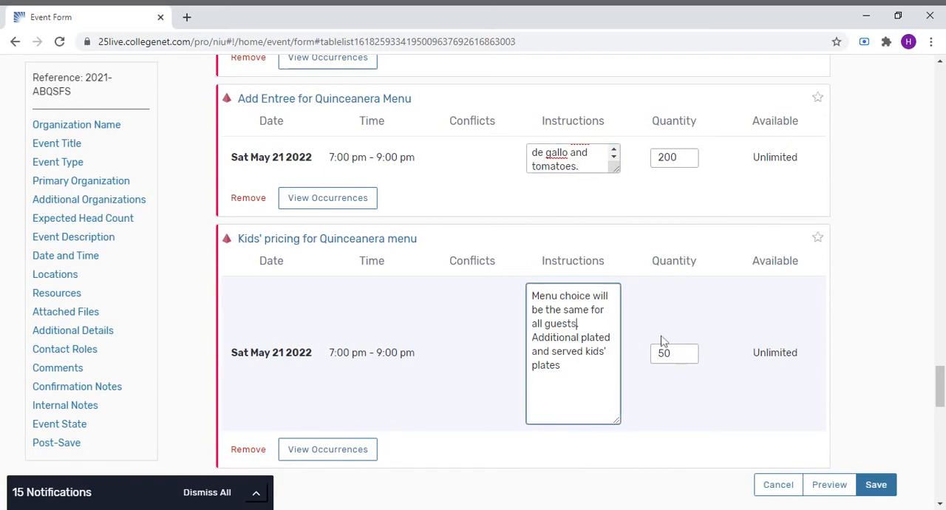
- Scroll through the available catering resources and the reserved items to review them
{"action": "scroll", "coordinate": [673, 341], "scroll_direction": "up", "scroll_amount": 9}
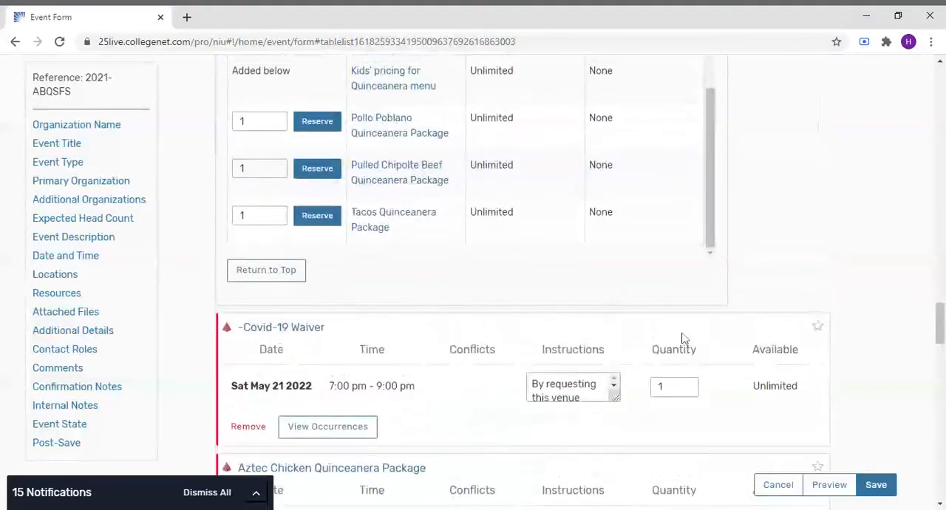
{"action": "scroll", "coordinate": [683, 339], "scroll_direction": "up", "scroll_amount": 2}
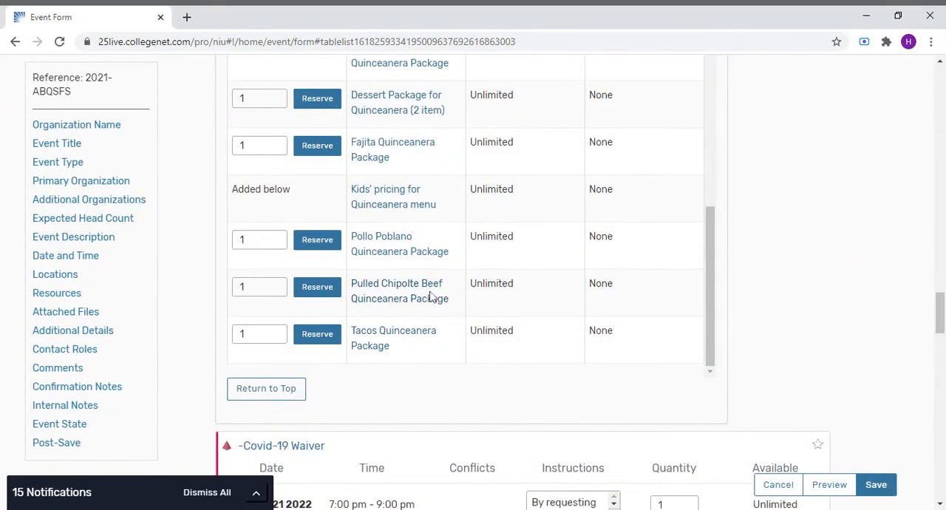
{"action": "scroll", "coordinate": [433, 296], "scroll_direction": "up", "scroll_amount": 2}
{"action": "scroll", "coordinate": [414, 255], "scroll_direction": "up", "scroll_amount": 2}
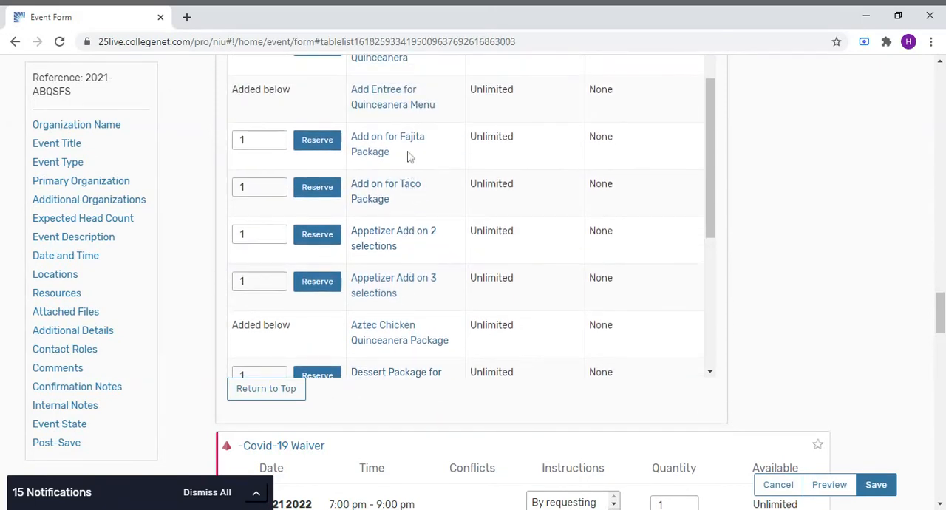
{"action": "left_click", "coordinate": [307, 143]}
{"action": "scroll", "coordinate": [516, 265], "scroll_direction": "down", "scroll_amount": 2}
{"action": "scroll", "coordinate": [516, 265], "scroll_direction": "down", "scroll_amount": 2}
{"action": "scroll", "coordinate": [774, 328], "scroll_direction": "down", "scroll_amount": 5}
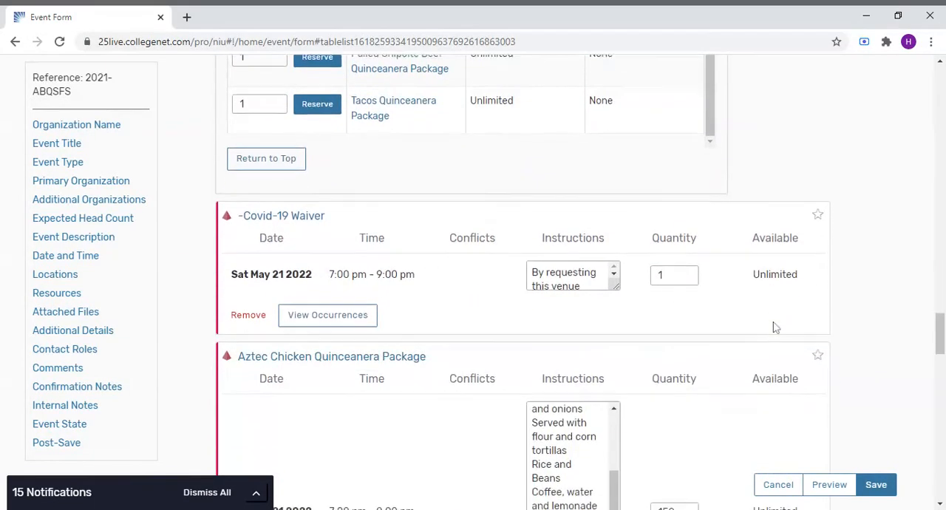
{"action": "scroll", "coordinate": [773, 328], "scroll_direction": "down", "scroll_amount": 6}
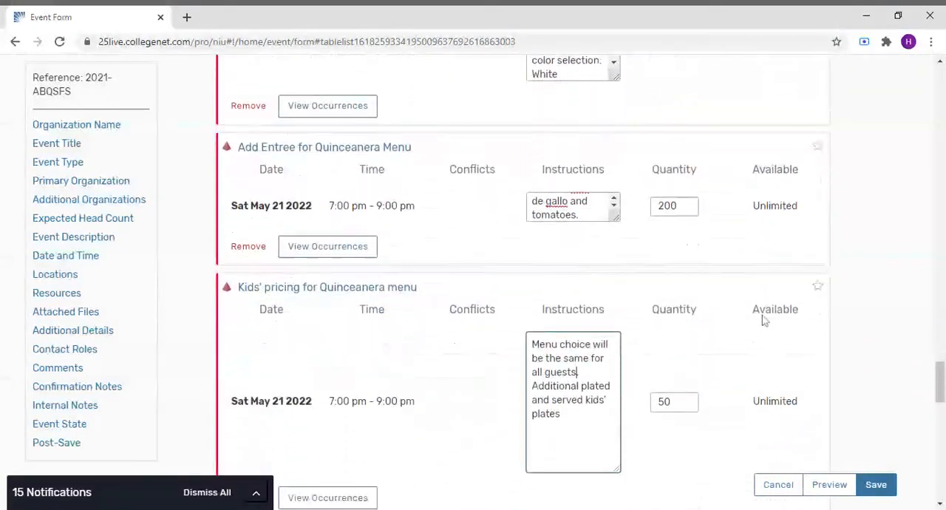
{"action": "scroll", "coordinate": [766, 320], "scroll_direction": "down", "scroll_amount": 4}
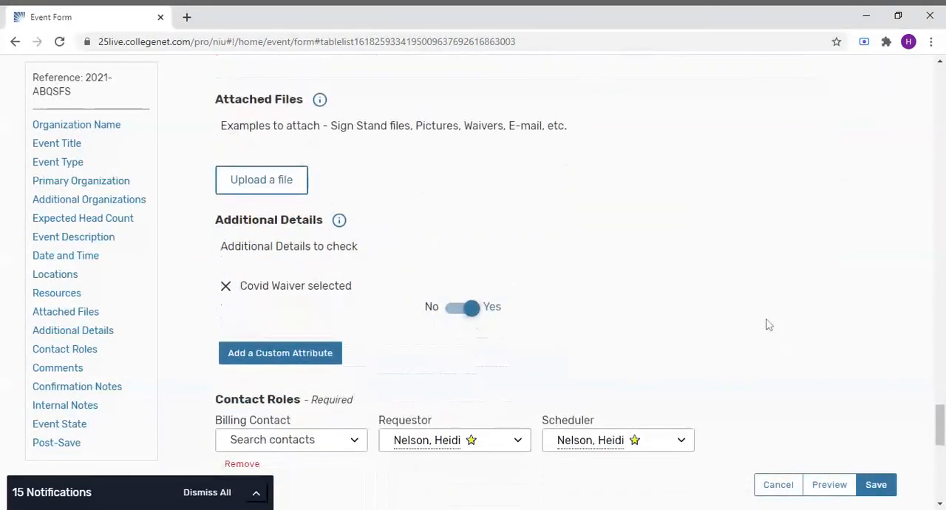
- Choose Continue Editing Event as the after-saving option and save the event
{"action": "scroll", "coordinate": [644, 377], "scroll_direction": "down", "scroll_amount": 7}
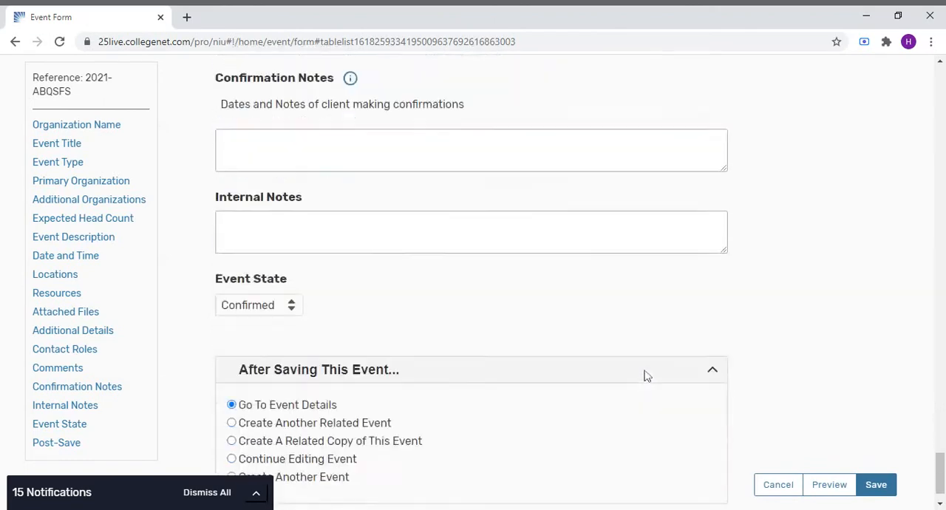
{"action": "left_click", "coordinate": [231, 406]}
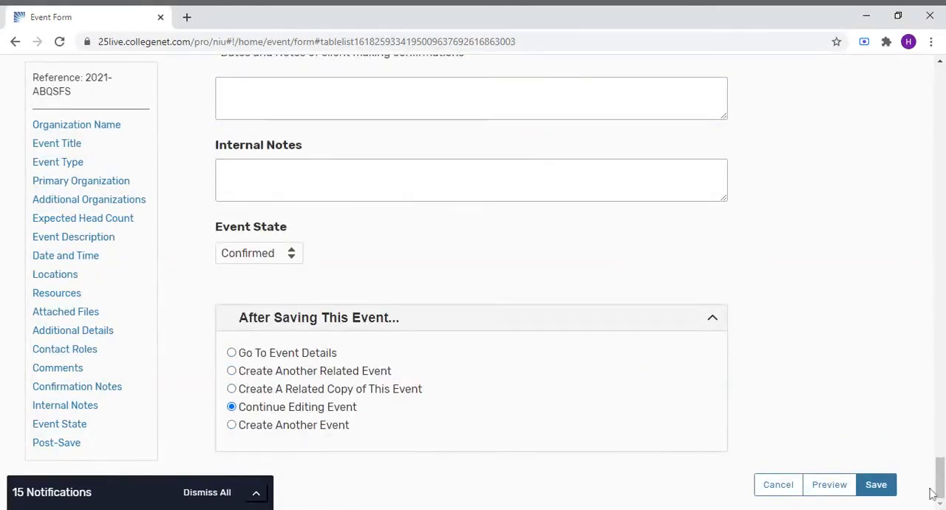
{"action": "left_click", "coordinate": [876, 485]}
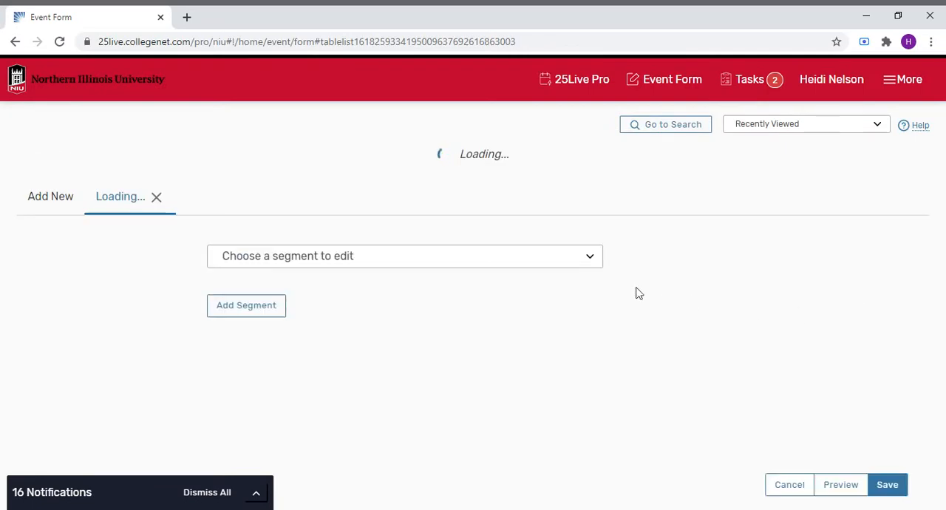
- Add a new segment to the event, proceeding past the unsaved-changes prompt
{"action": "left_click", "coordinate": [589, 221]}
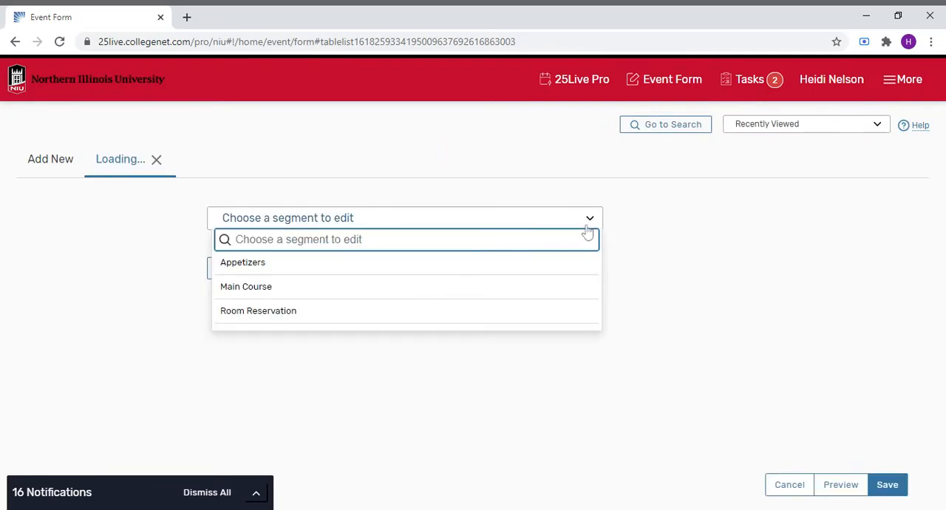
{"action": "left_click", "coordinate": [802, 303]}
{"action": "left_click", "coordinate": [270, 268]}
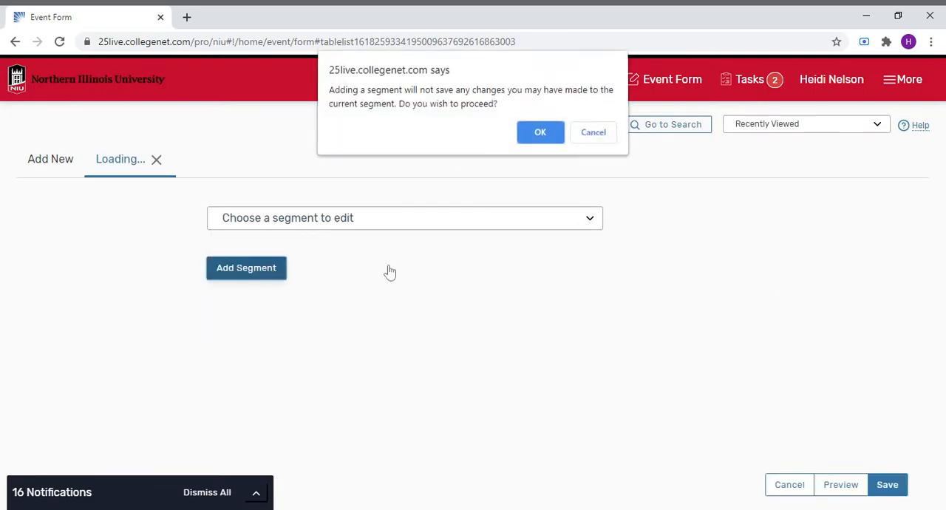
{"action": "left_click", "coordinate": [548, 134]}
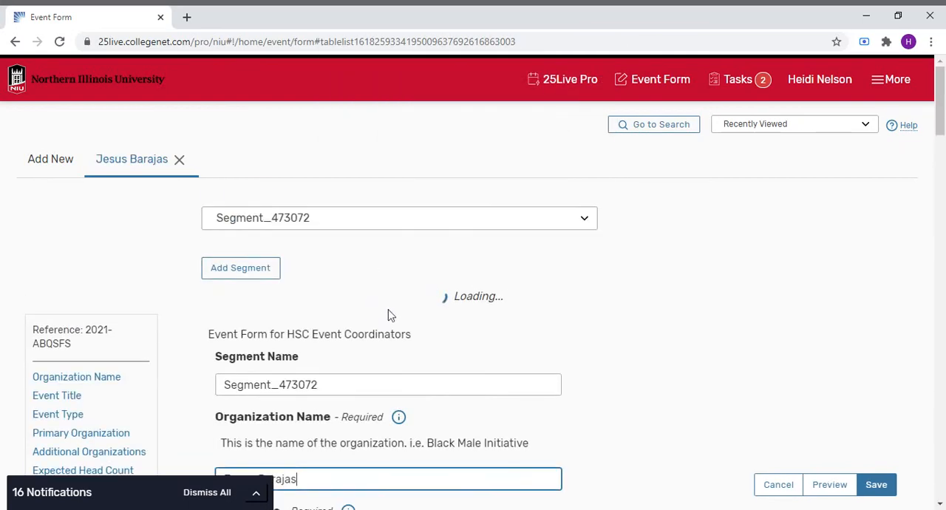
- Name the new segment Dessert
{"action": "left_click_drag", "start_coordinate": [361, 355], "coordinate": [219, 355]}
{"action": "type", "text": "Dessert"}
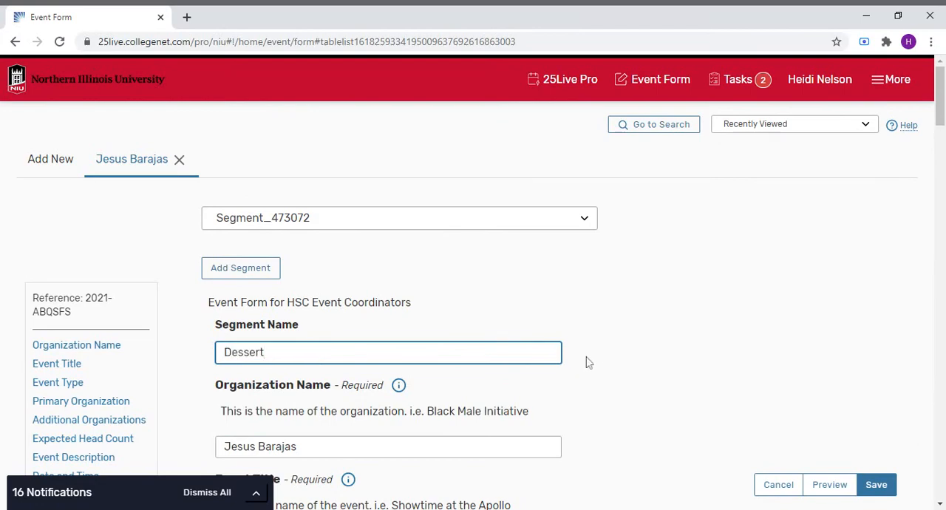
{"action": "scroll", "coordinate": [588, 363], "scroll_direction": "down", "scroll_amount": 8}
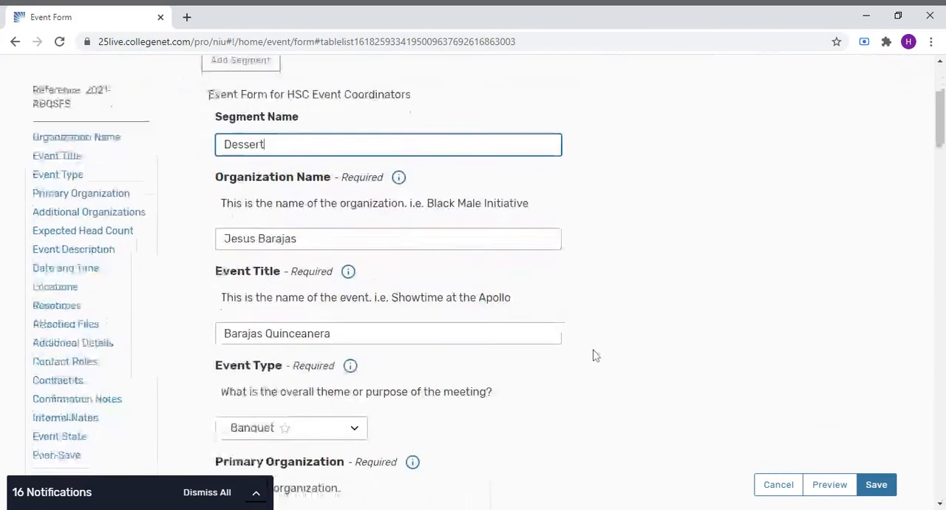
- Set the Dessert segment's expected head count to 200
{"action": "scroll", "coordinate": [598, 319], "scroll_direction": "down", "scroll_amount": 2}
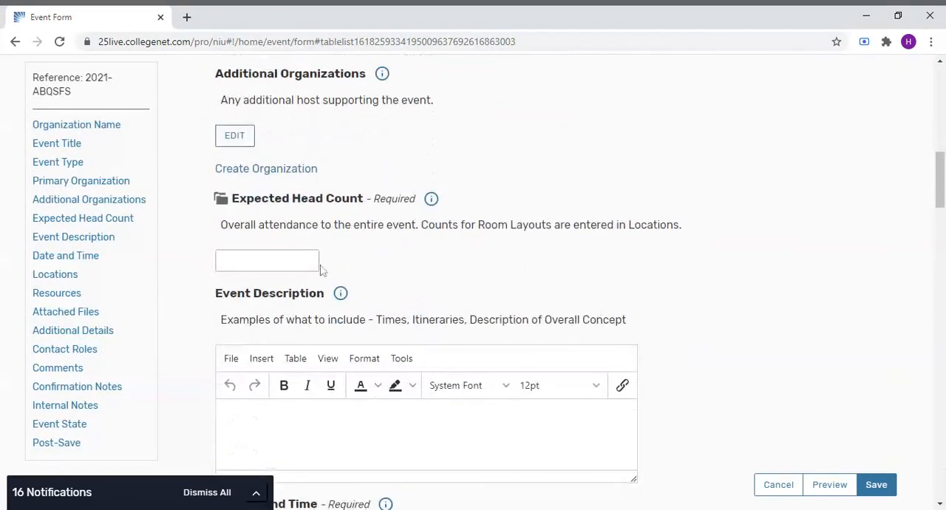
{"action": "left_click", "coordinate": [314, 265]}
{"action": "type", "text": "200"}
- Set the segment's time to run from 8:30 pm to 10:30 pm
{"action": "scroll", "coordinate": [387, 255], "scroll_direction": "down", "scroll_amount": 5}
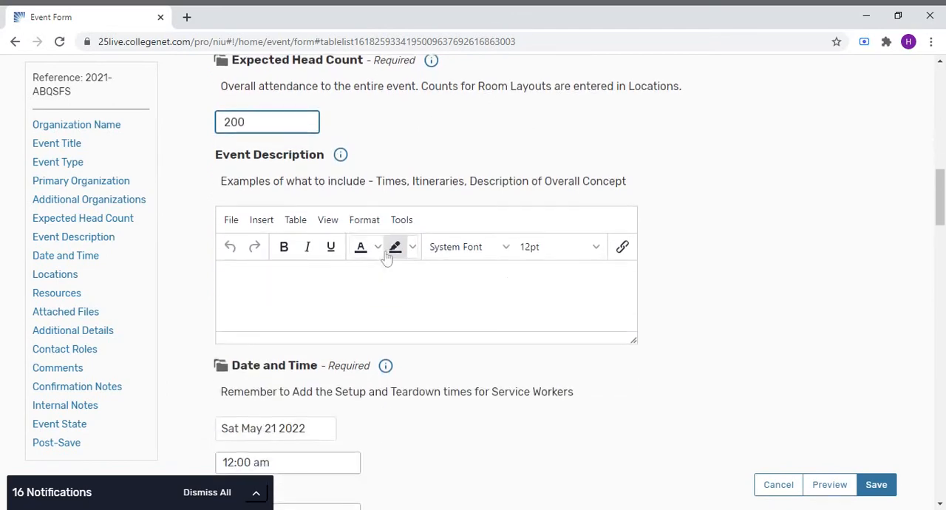
{"action": "left_click", "coordinate": [270, 258]}
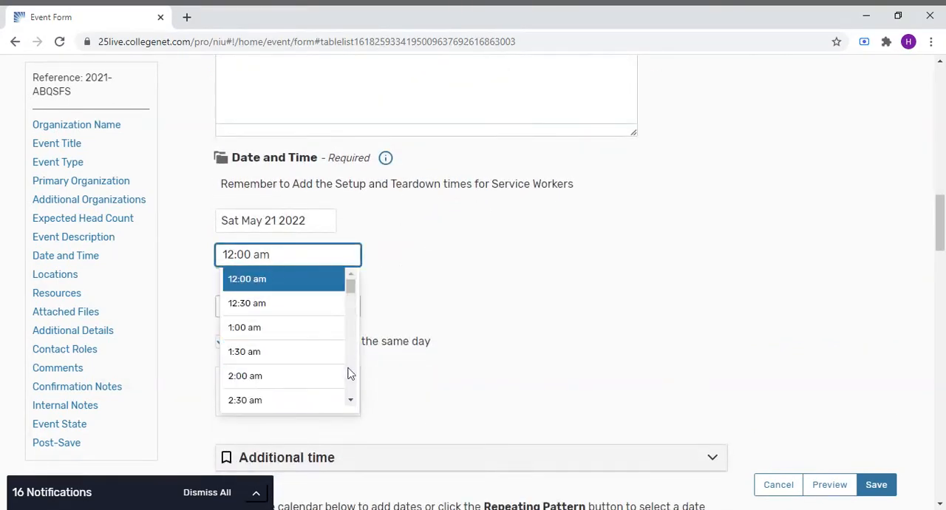
{"action": "scroll", "coordinate": [351, 377], "scroll_direction": "down", "scroll_amount": 5}
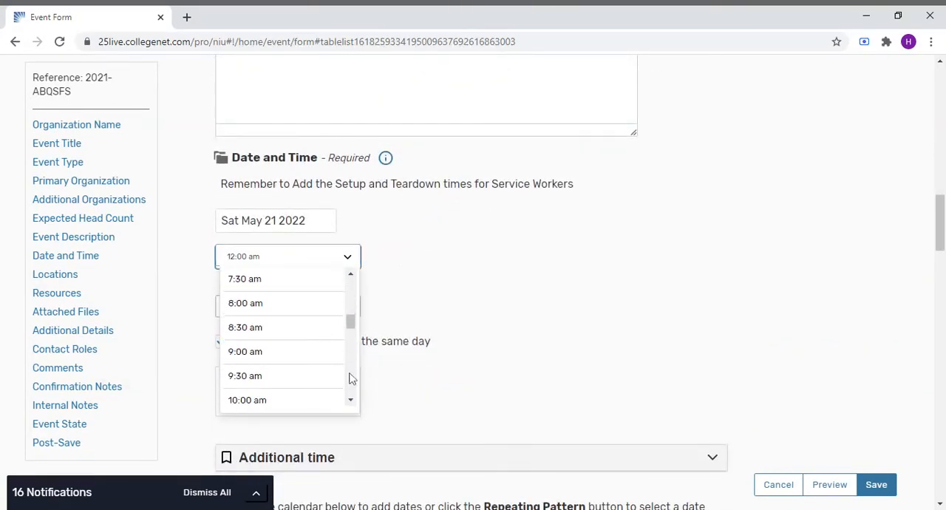
{"action": "left_click", "coordinate": [292, 328]}
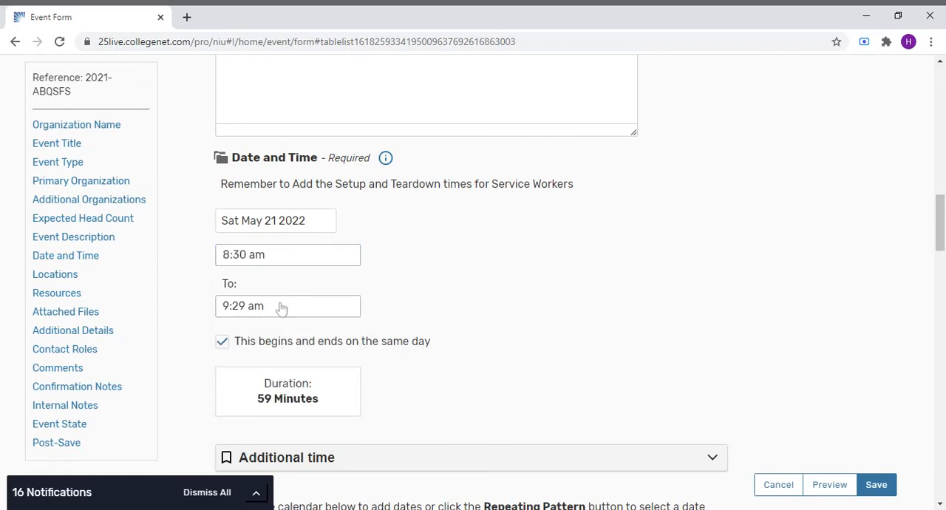
{"action": "left_click", "coordinate": [336, 309]}
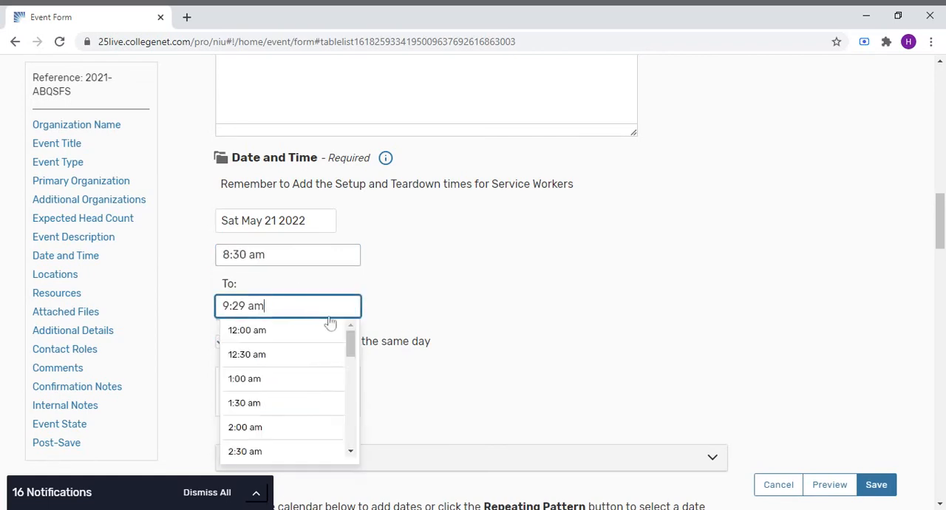
{"action": "left_click", "coordinate": [281, 257]}
{"action": "key", "text": "BackSpace"}
{"action": "key", "text": "BackSpace"}
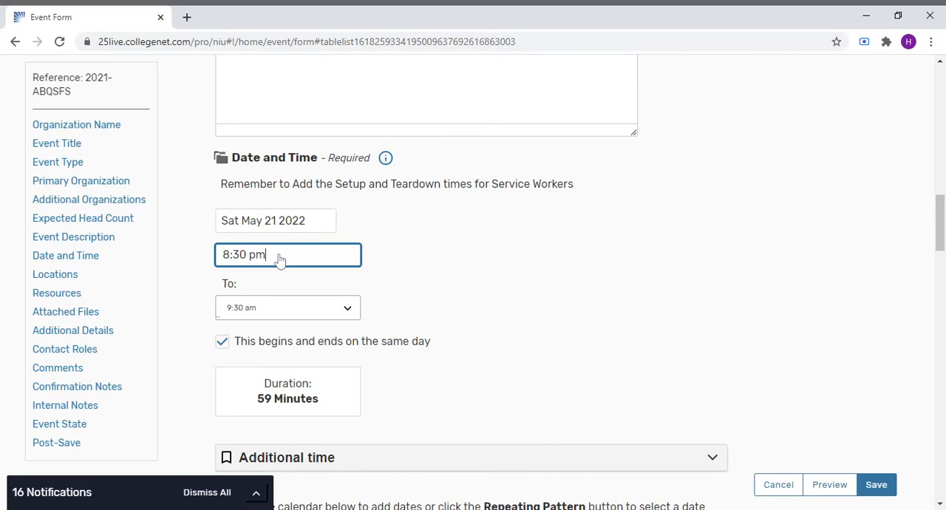
{"action": "left_click", "coordinate": [351, 316]}
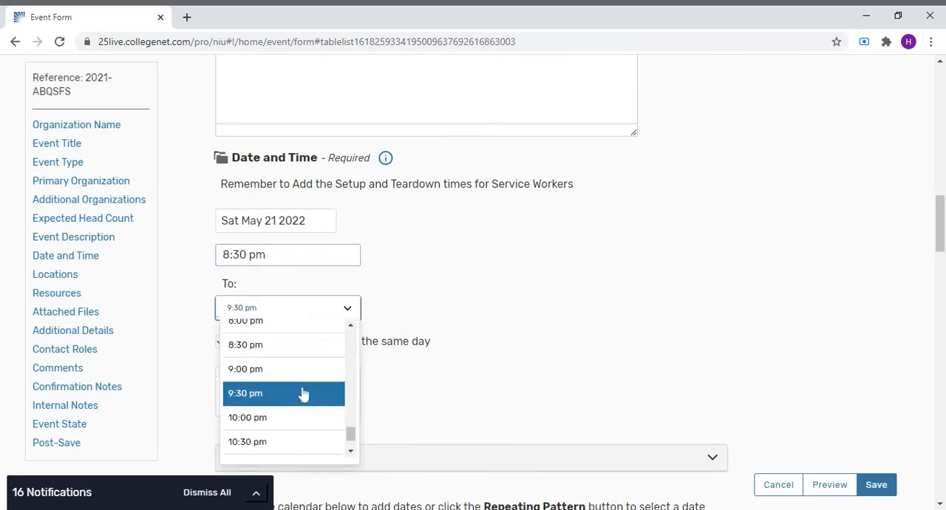
{"action": "left_click", "coordinate": [275, 444]}
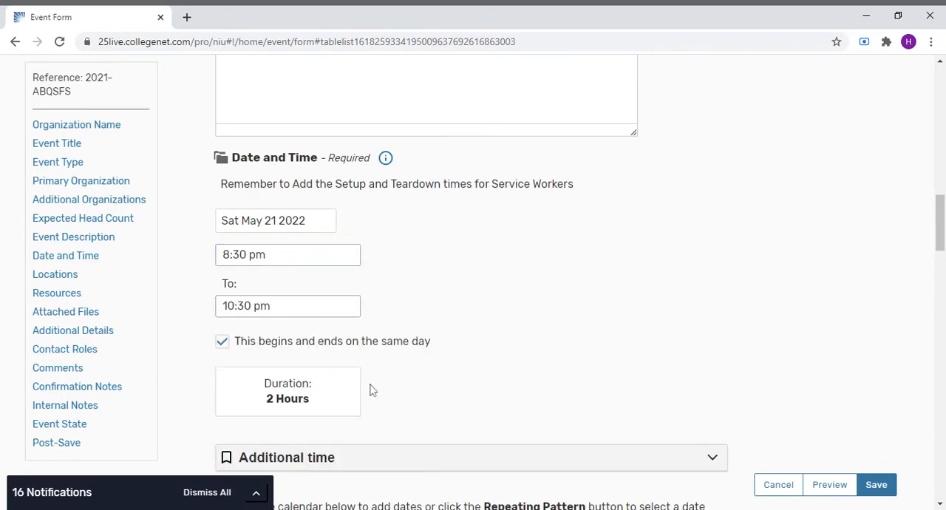
- Search locations for ballroom and reserve HC BALLROOM for the segment
{"action": "scroll", "coordinate": [518, 347], "scroll_direction": "down", "scroll_amount": 3}
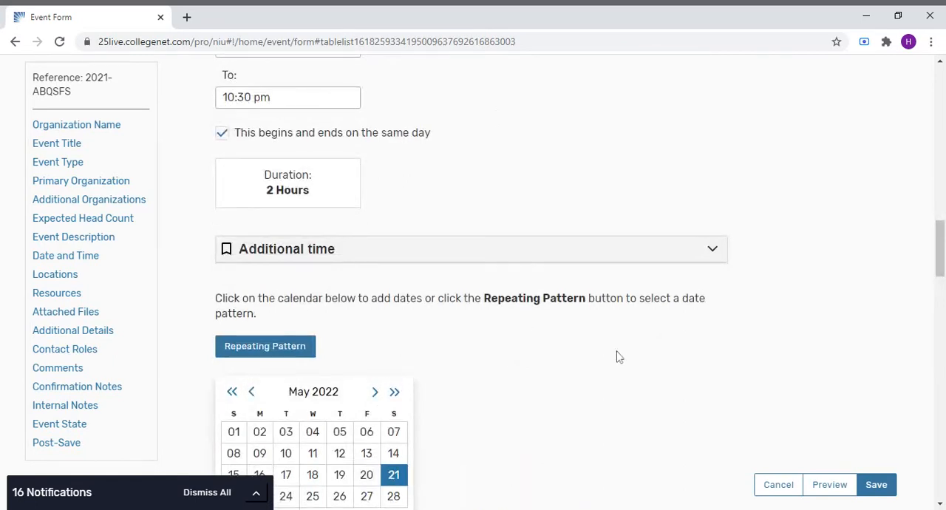
{"action": "scroll", "coordinate": [620, 354], "scroll_direction": "down", "scroll_amount": 7}
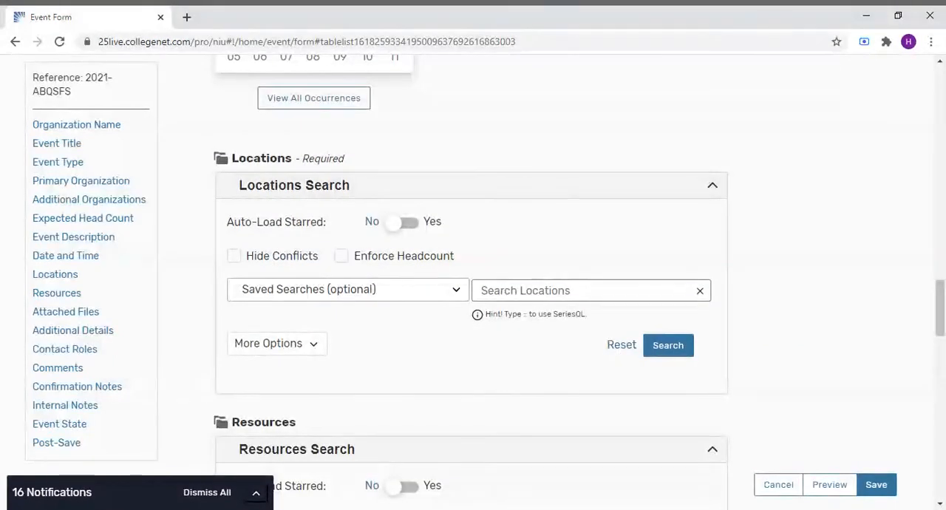
{"action": "left_click", "coordinate": [532, 290]}
{"action": "type", "text": "ballroom"}
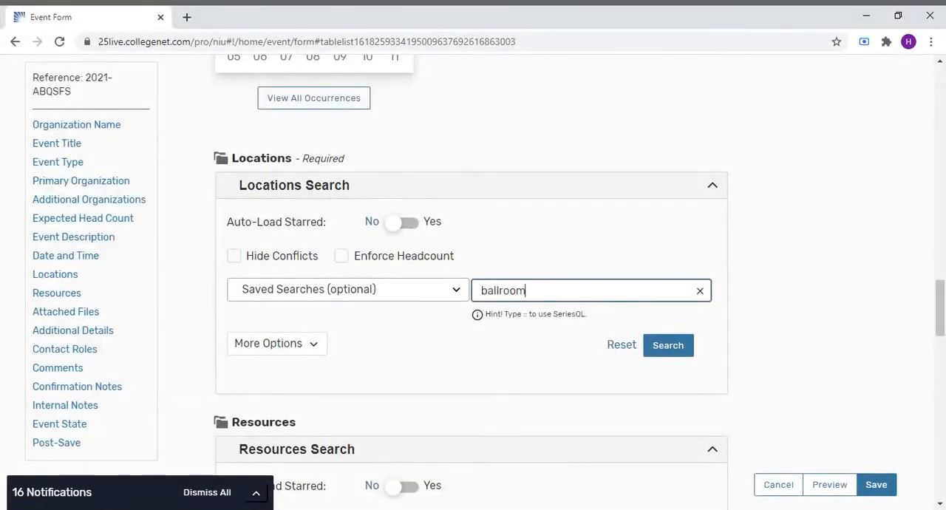
{"action": "left_click", "coordinate": [686, 346]}
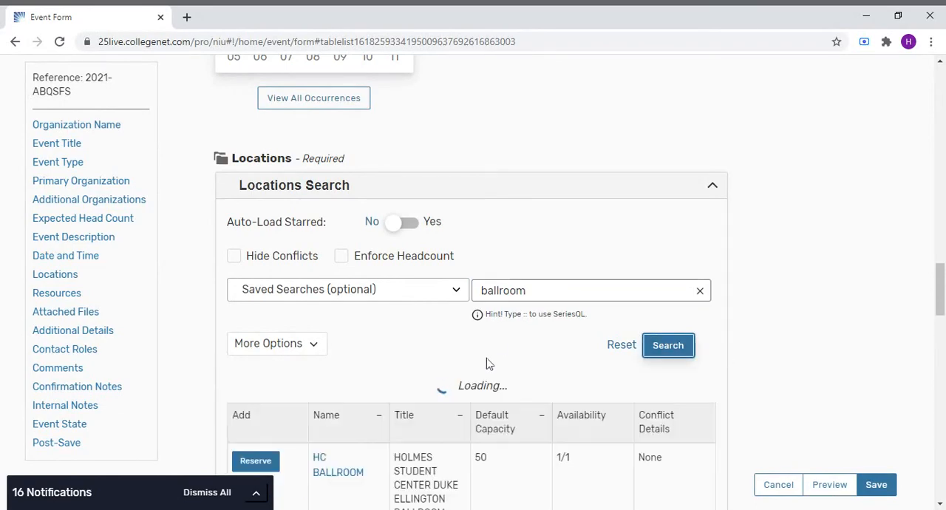
{"action": "scroll", "coordinate": [488, 363], "scroll_direction": "down", "scroll_amount": 1}
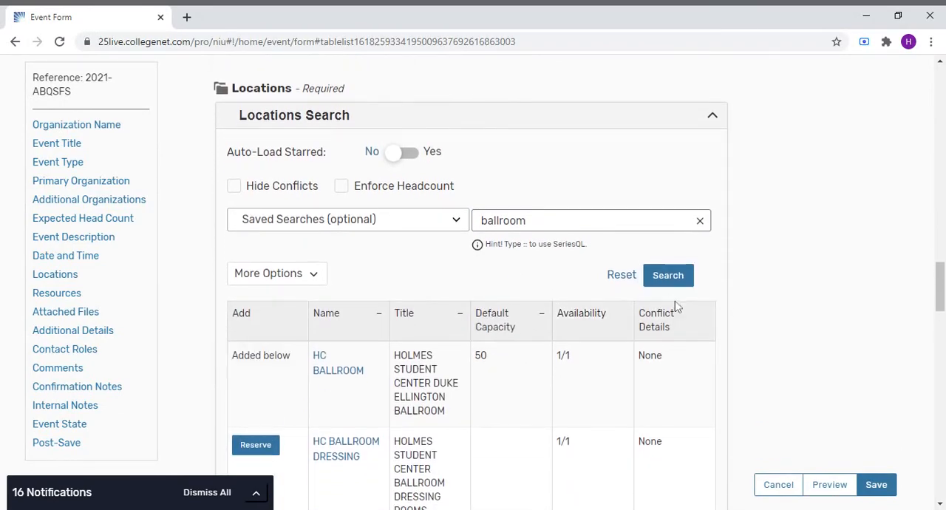
{"action": "scroll", "coordinate": [729, 315], "scroll_direction": "down", "scroll_amount": 10}
{"action": "scroll", "coordinate": [728, 315], "scroll_direction": "up", "scroll_amount": 7}
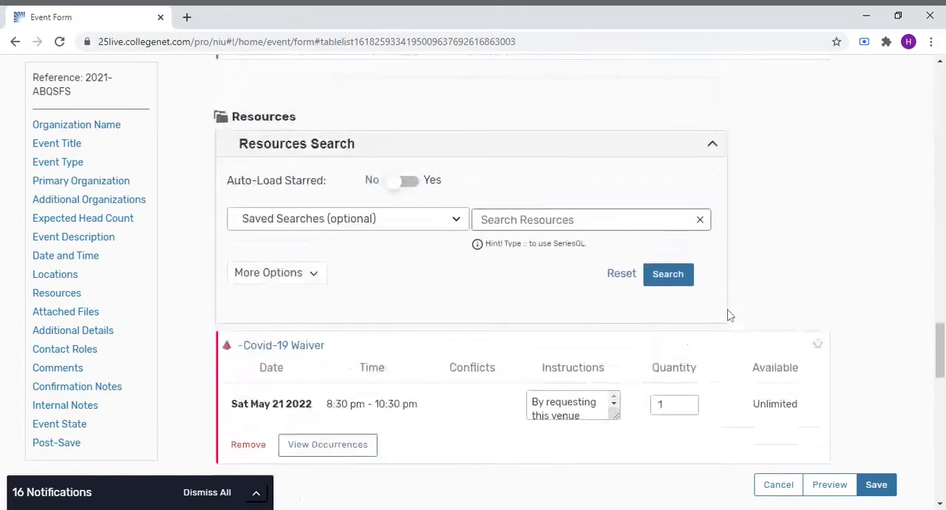
- Change the HC BALLROOM layout to Rounds
{"action": "left_click", "coordinate": [613, 274]}
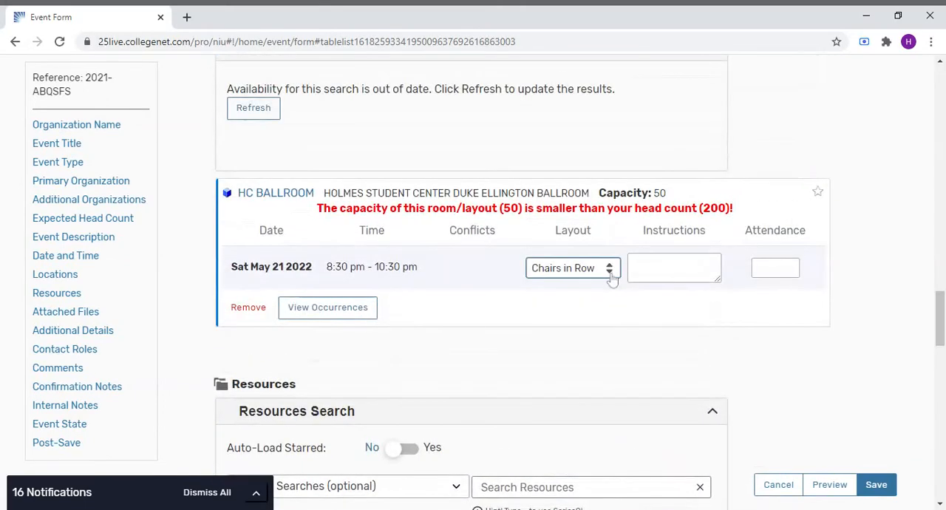
{"action": "left_click", "coordinate": [602, 318]}
{"action": "left_click", "coordinate": [774, 268]}
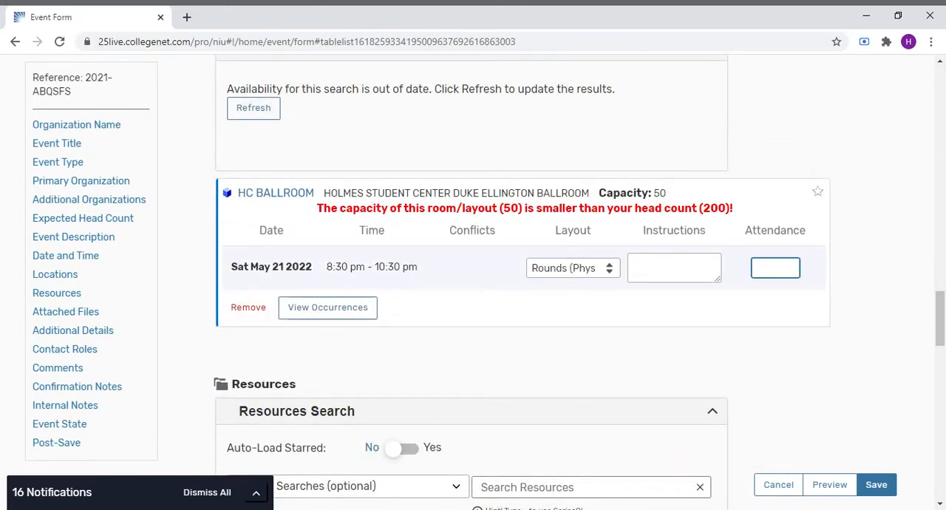
- Load the Quinceanera Menu saved search in the resources search
{"action": "scroll", "coordinate": [745, 257], "scroll_direction": "down", "scroll_amount": 4}
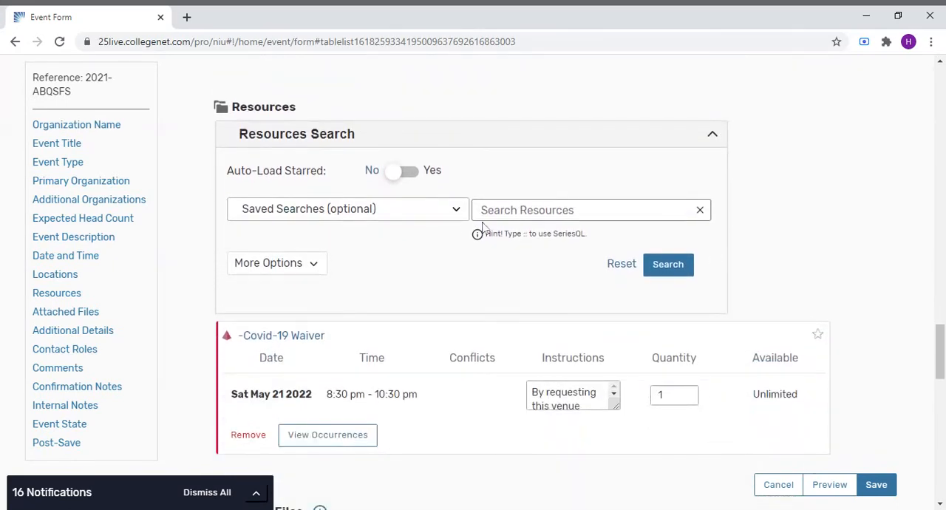
{"action": "left_click", "coordinate": [407, 209]}
{"action": "type", "text": "quin"}
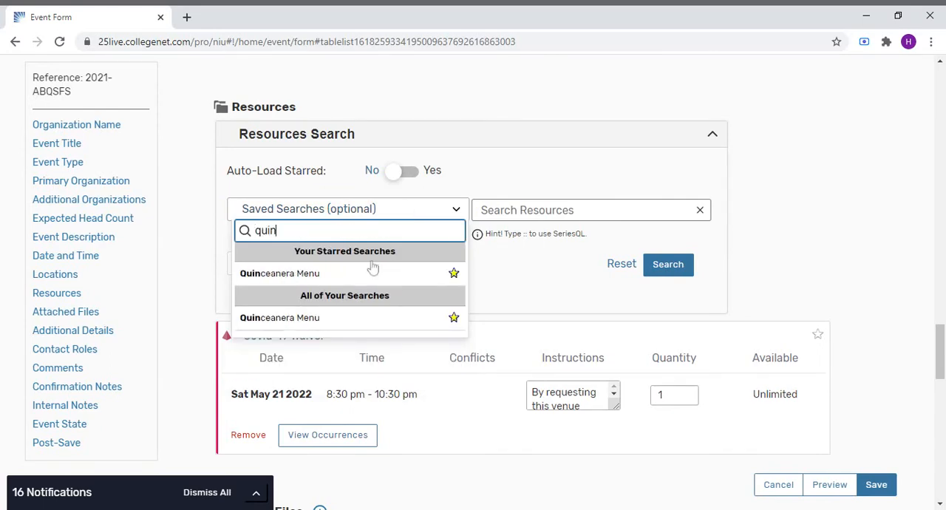
{"action": "left_click", "coordinate": [368, 273]}
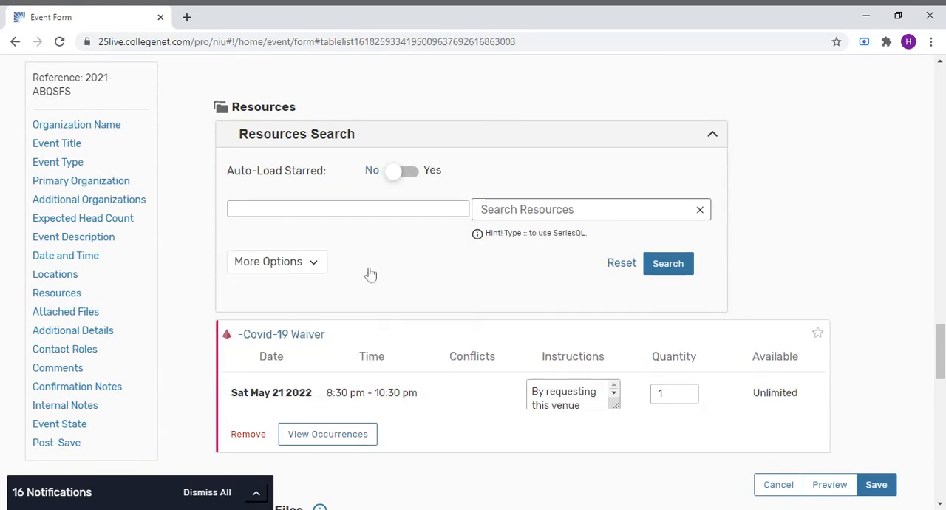
- Reserve Add Dessert for Quinceanera with a quantity of 200
{"action": "scroll", "coordinate": [539, 309], "scroll_direction": "down", "scroll_amount": 2}
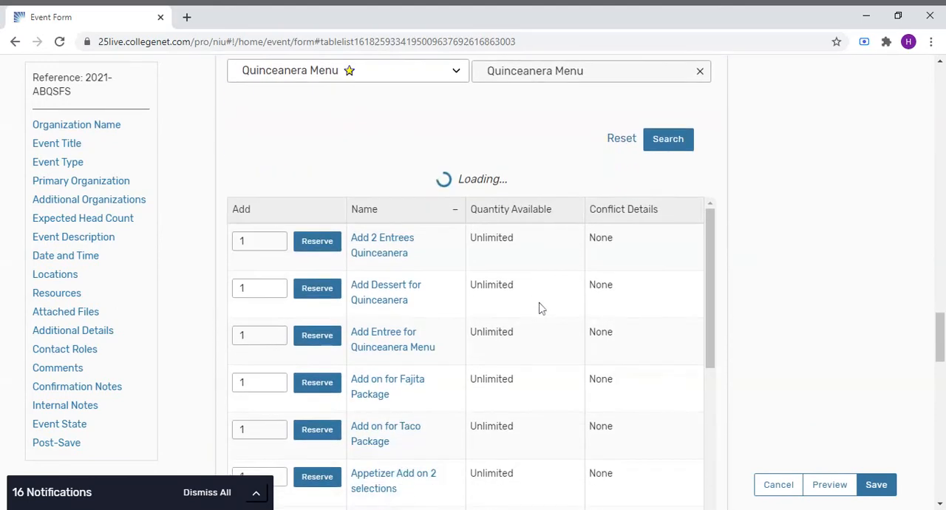
{"action": "scroll", "coordinate": [472, 311], "scroll_direction": "down", "scroll_amount": 4}
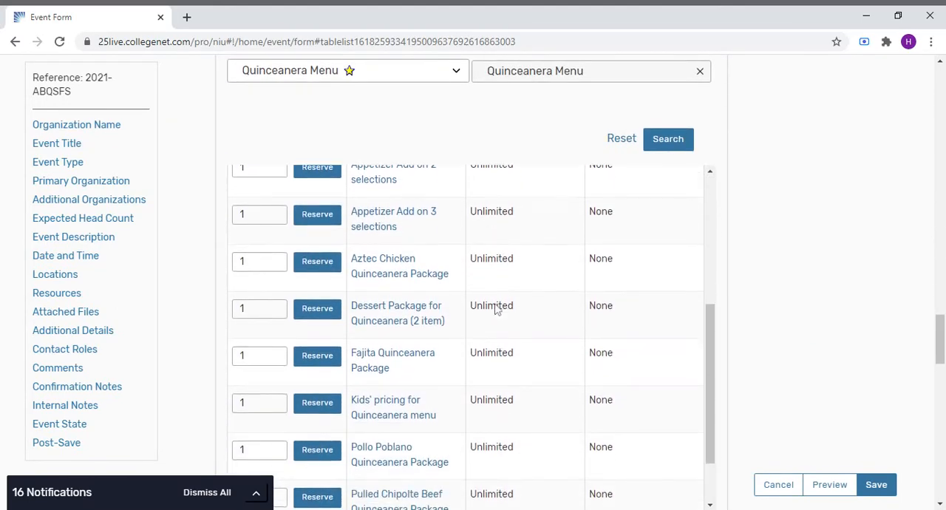
{"action": "scroll", "coordinate": [496, 311], "scroll_direction": "down", "scroll_amount": 1}
{"action": "scroll", "coordinate": [496, 311], "scroll_direction": "up", "scroll_amount": 2}
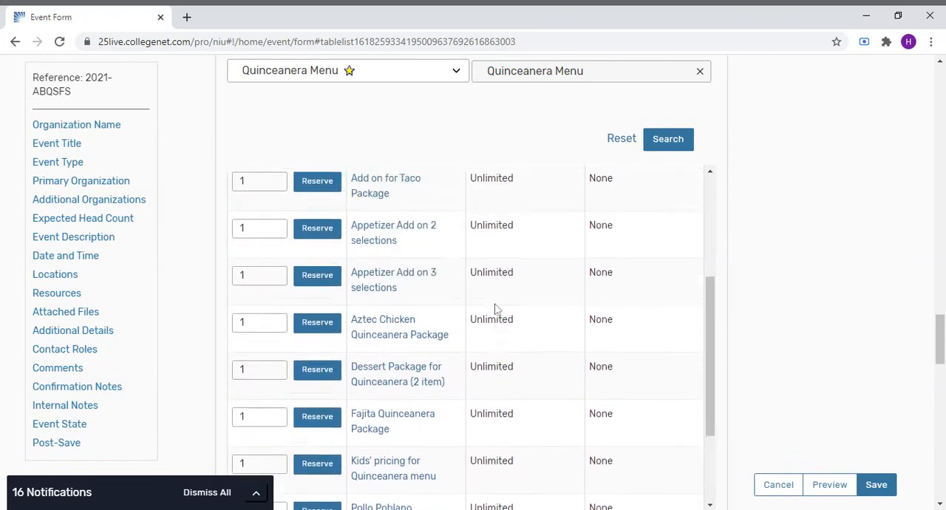
{"action": "scroll", "coordinate": [496, 309], "scroll_direction": "up", "scroll_amount": 3}
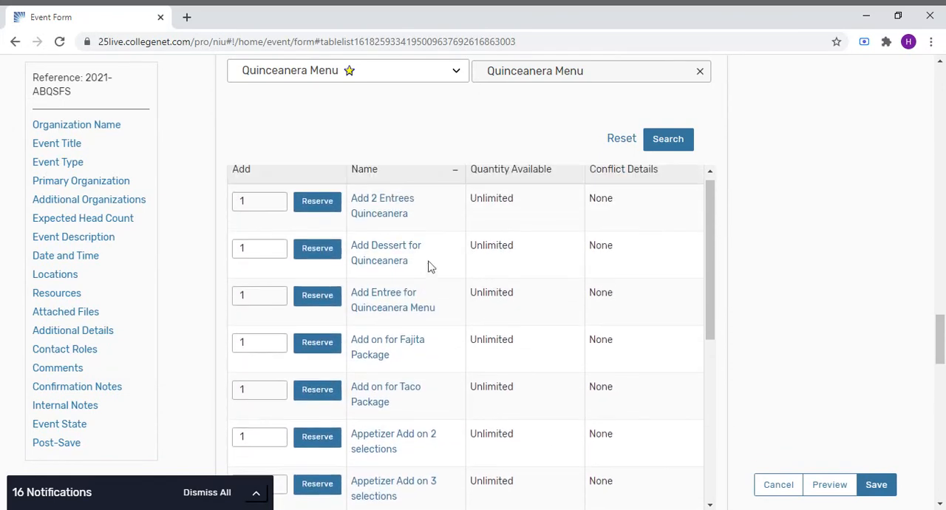
{"action": "double_click", "coordinate": [251, 249]}
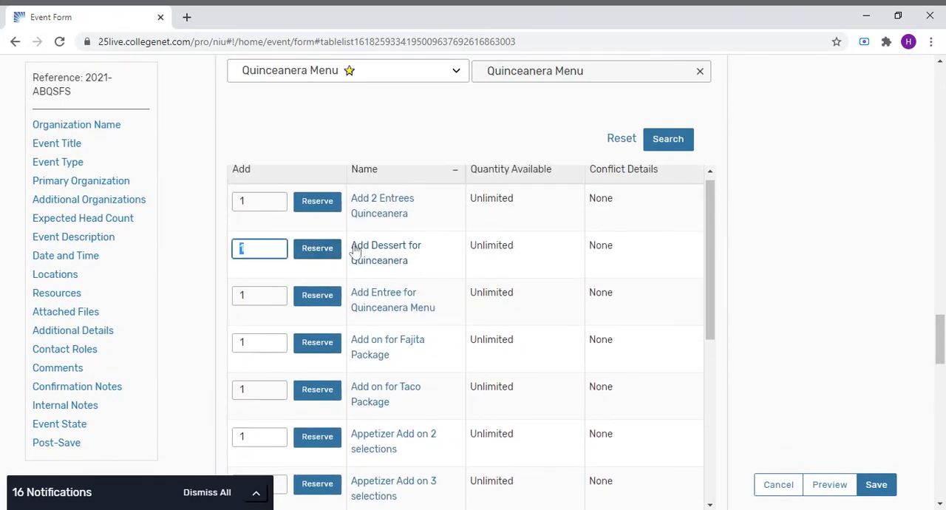
{"action": "type", "text": "200"}
{"action": "left_click", "coordinate": [317, 249]}
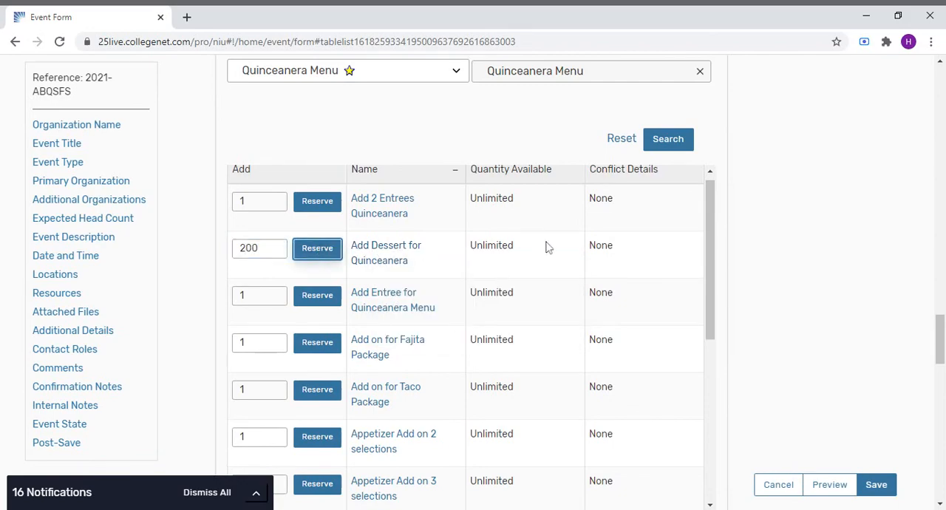
- Remove Assorted Cookies and Churros with dipping sauce from the dessert instructions, then save the event
{"action": "scroll", "coordinate": [567, 244], "scroll_direction": "down", "scroll_amount": 10}
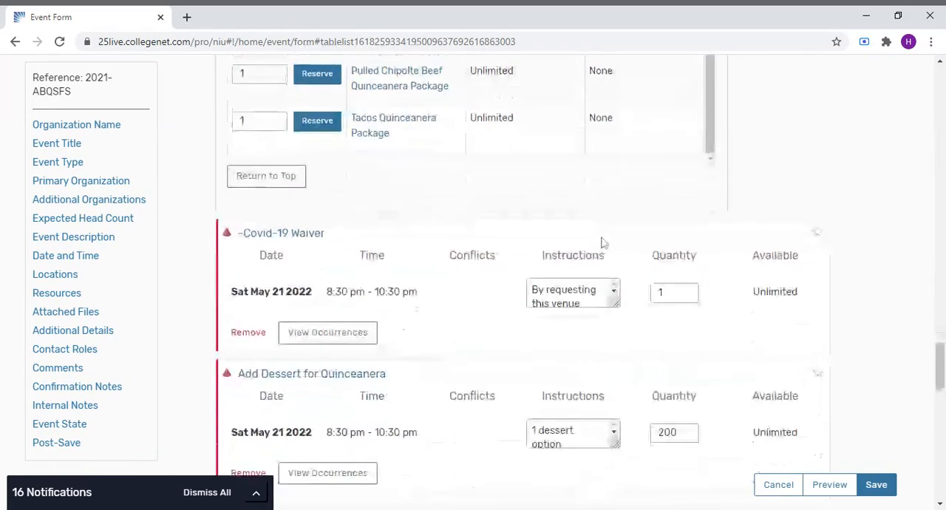
{"action": "scroll", "coordinate": [603, 243], "scroll_direction": "down", "scroll_amount": 1}
{"action": "left_click_drag", "start_coordinate": [616, 306], "coordinate": [618, 466]}
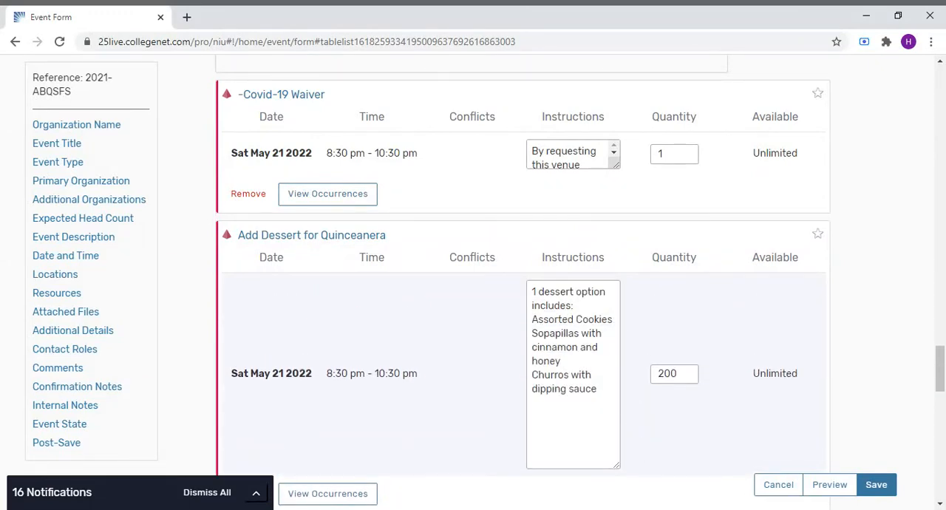
{"action": "left_click_drag", "start_coordinate": [532, 320], "coordinate": [613, 320]}
{"action": "key", "text": "BackSpace"}
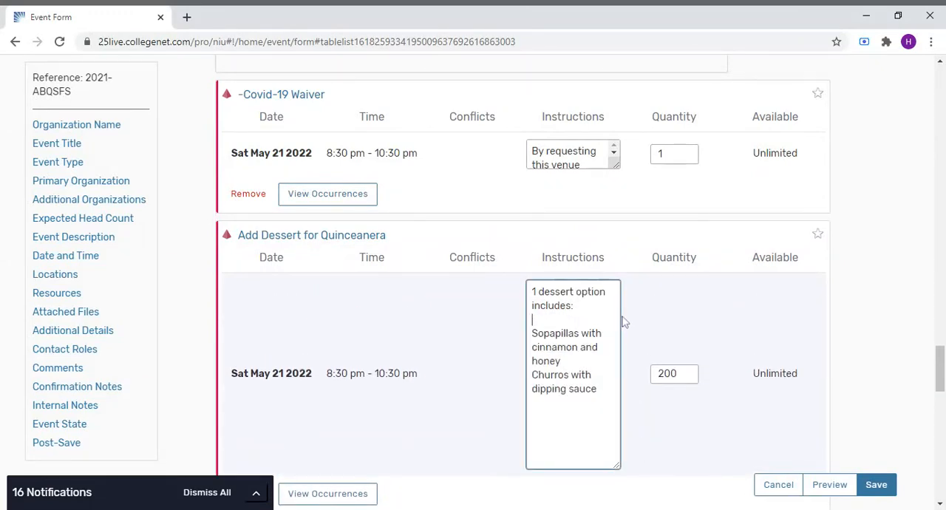
{"action": "left_click_drag", "start_coordinate": [532, 374], "coordinate": [598, 389]}
{"action": "key", "text": "BackSpace"}
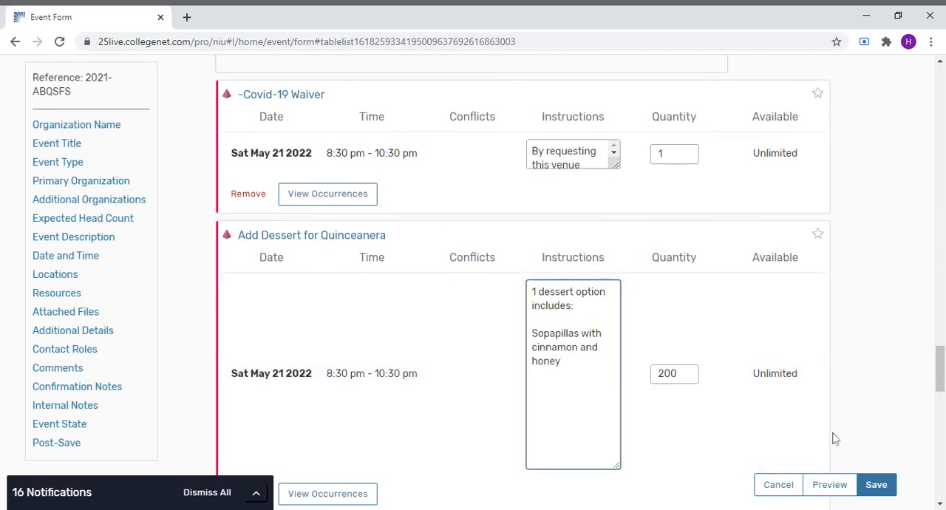
{"action": "left_click", "coordinate": [875, 485]}
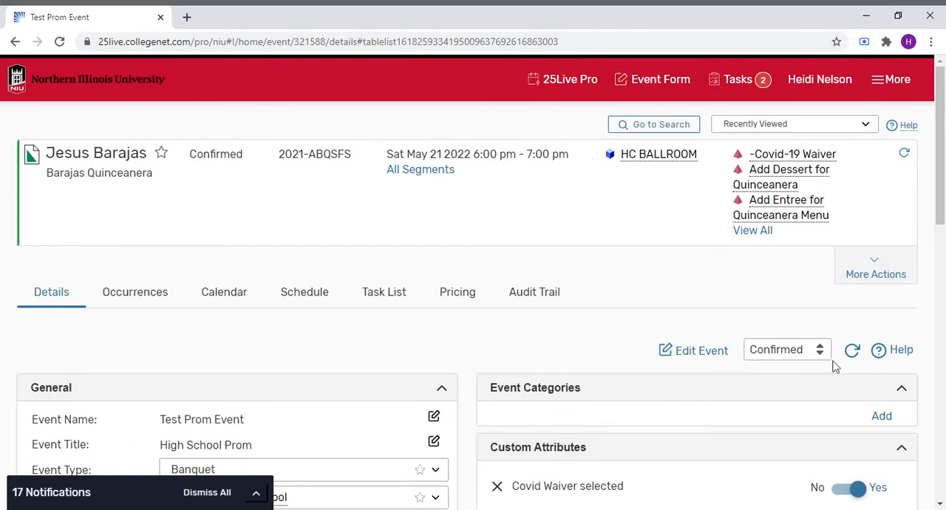
- Open the event's pricing and review the charges for each segment's items
{"action": "left_click", "coordinate": [451, 297]}
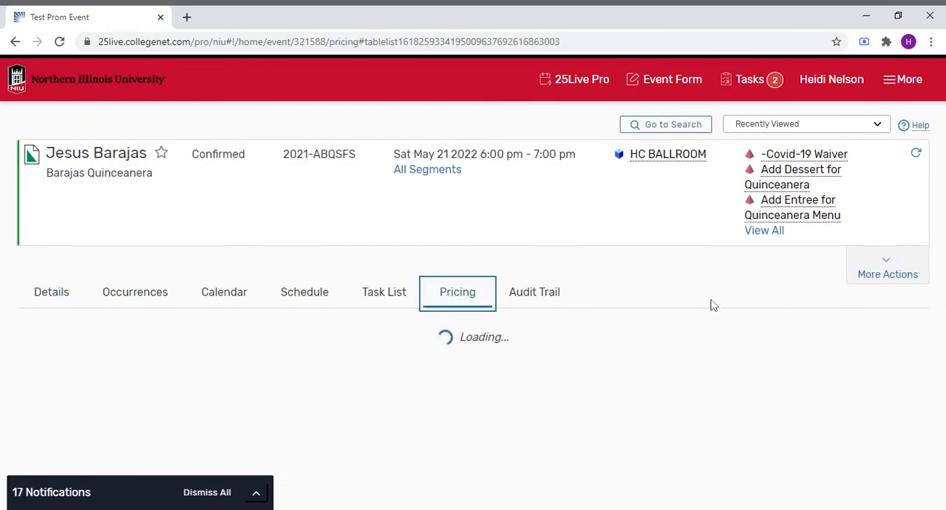
{"action": "scroll", "coordinate": [673, 288], "scroll_direction": "down", "scroll_amount": 8}
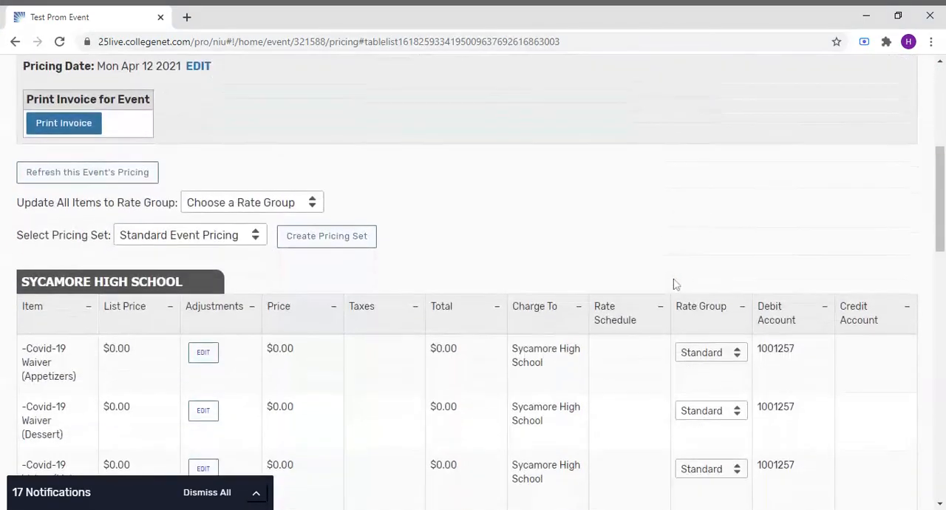
{"action": "scroll", "coordinate": [673, 281], "scroll_direction": "down", "scroll_amount": 2}
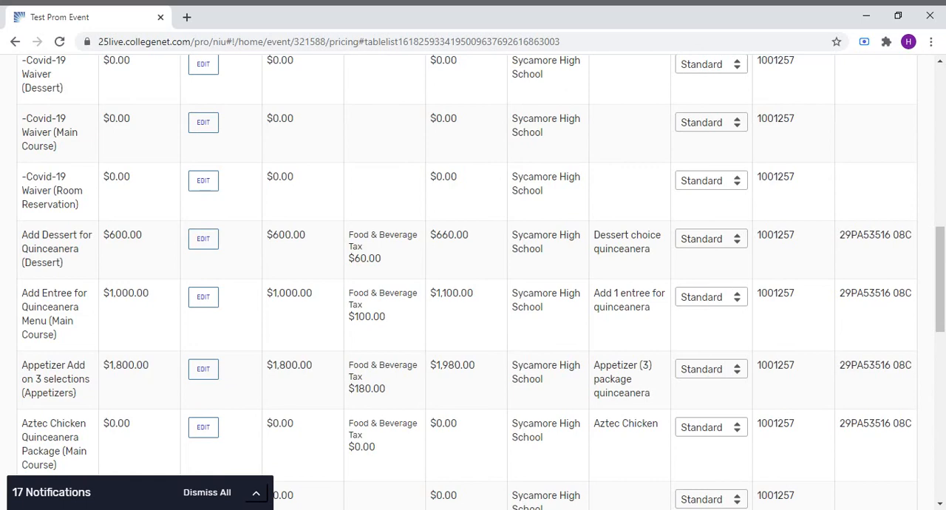
{"action": "scroll", "coordinate": [176, 377], "scroll_direction": "down", "scroll_amount": 1}
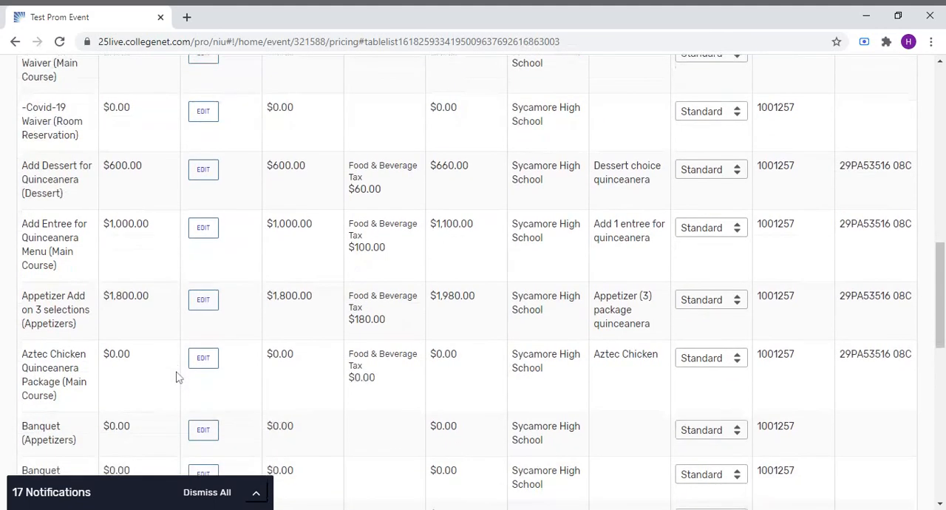
- Scroll through the pricing table to review the segment charges, subtotals and grand total
{"action": "scroll", "coordinate": [168, 340], "scroll_direction": "down", "scroll_amount": 1}
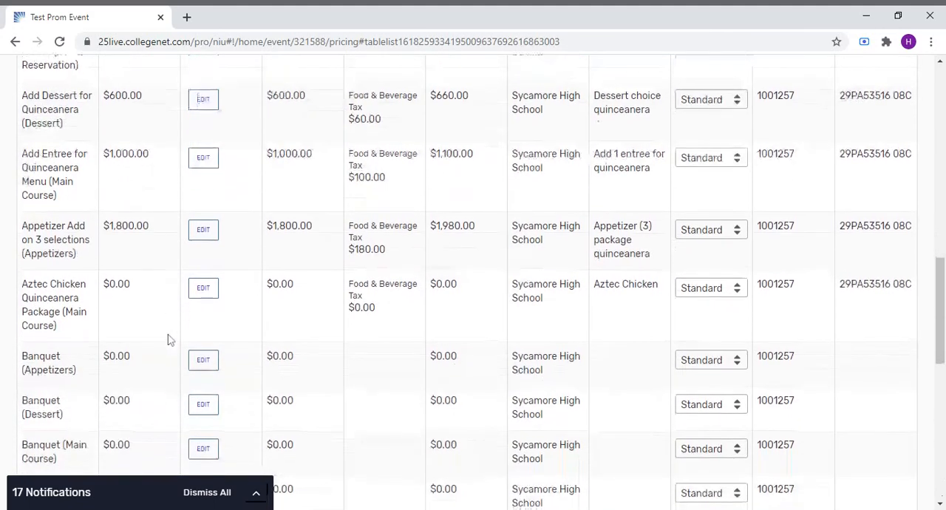
{"action": "scroll", "coordinate": [168, 339], "scroll_direction": "down", "scroll_amount": 2}
{"action": "scroll", "coordinate": [169, 339], "scroll_direction": "down", "scroll_amount": 5}
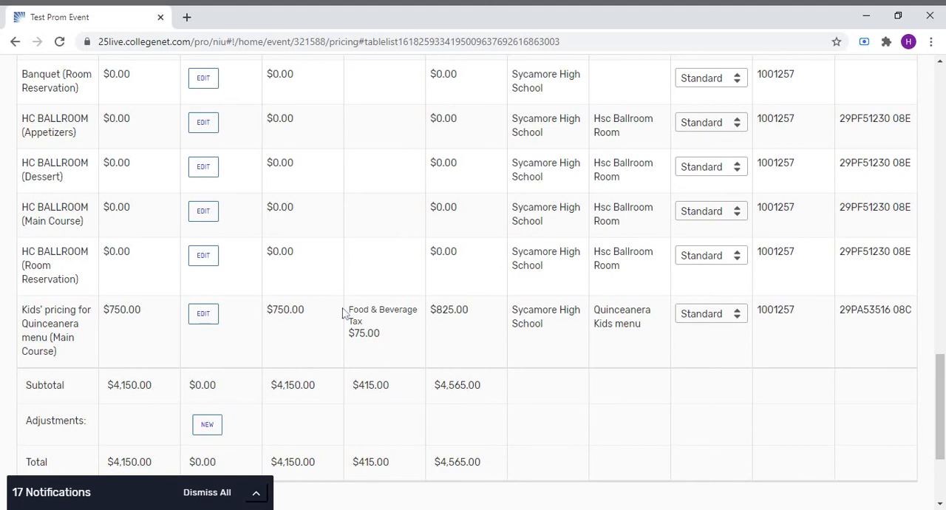
{"action": "scroll", "coordinate": [343, 309], "scroll_direction": "down", "scroll_amount": 1}
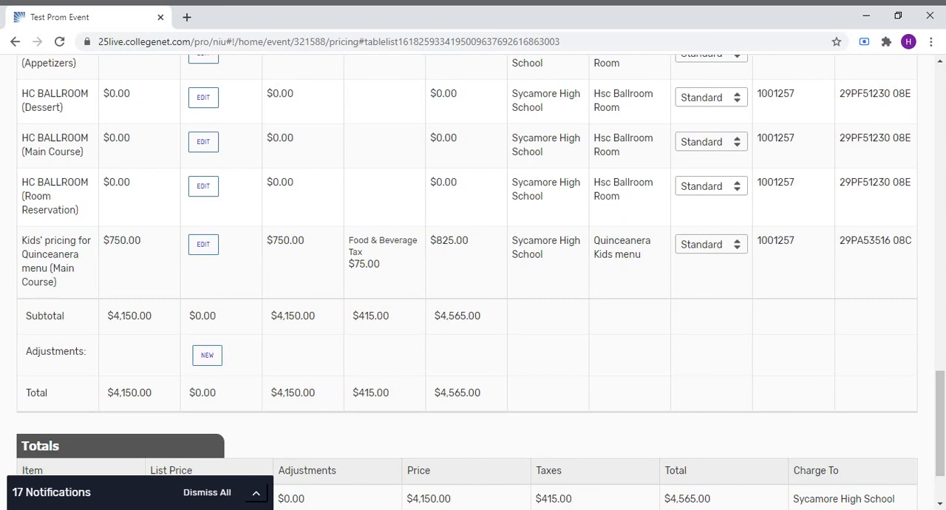
{"action": "scroll", "coordinate": [488, 342], "scroll_direction": "down", "scroll_amount": 2}
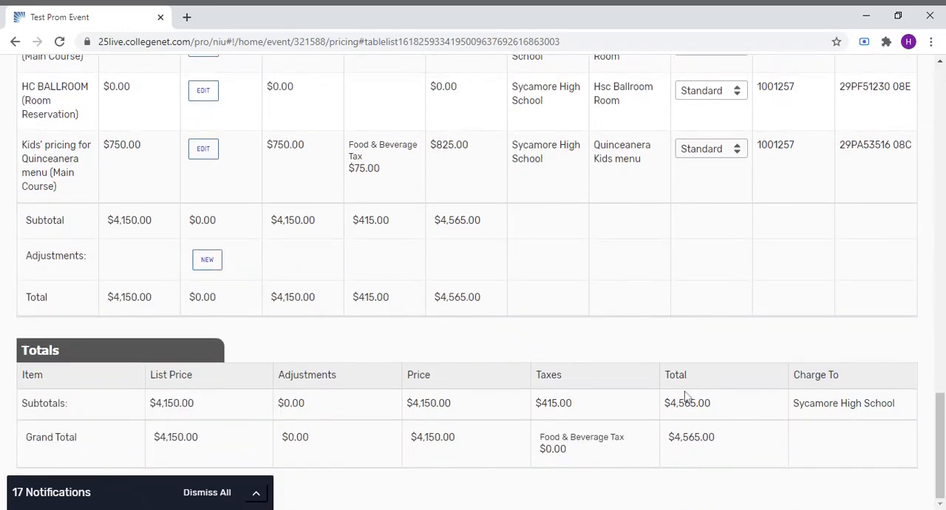
{"action": "scroll", "coordinate": [685, 397], "scroll_direction": "up", "scroll_amount": 8}
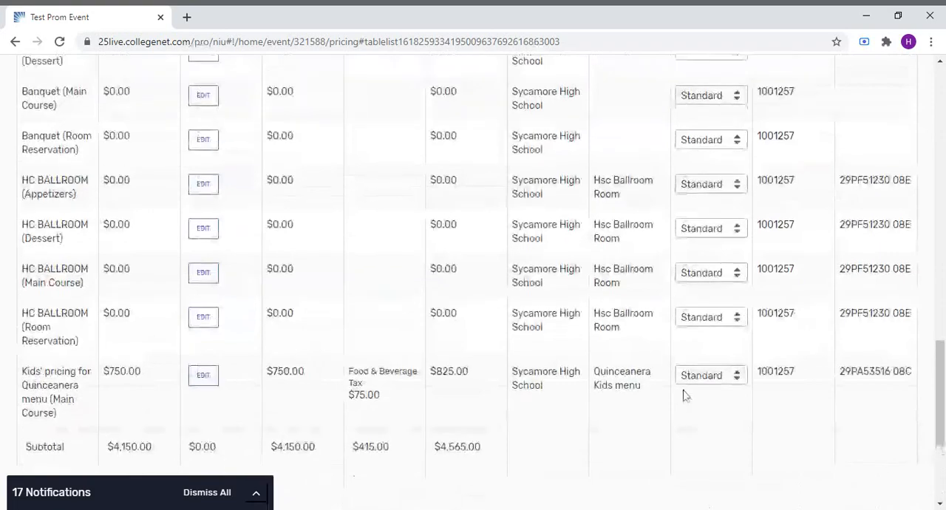
{"action": "scroll", "coordinate": [685, 397], "scroll_direction": "up", "scroll_amount": 2}
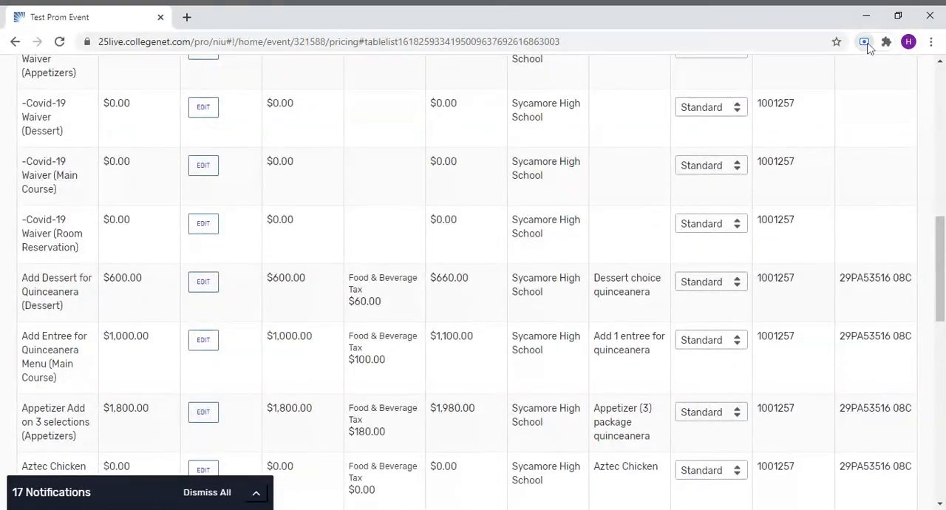